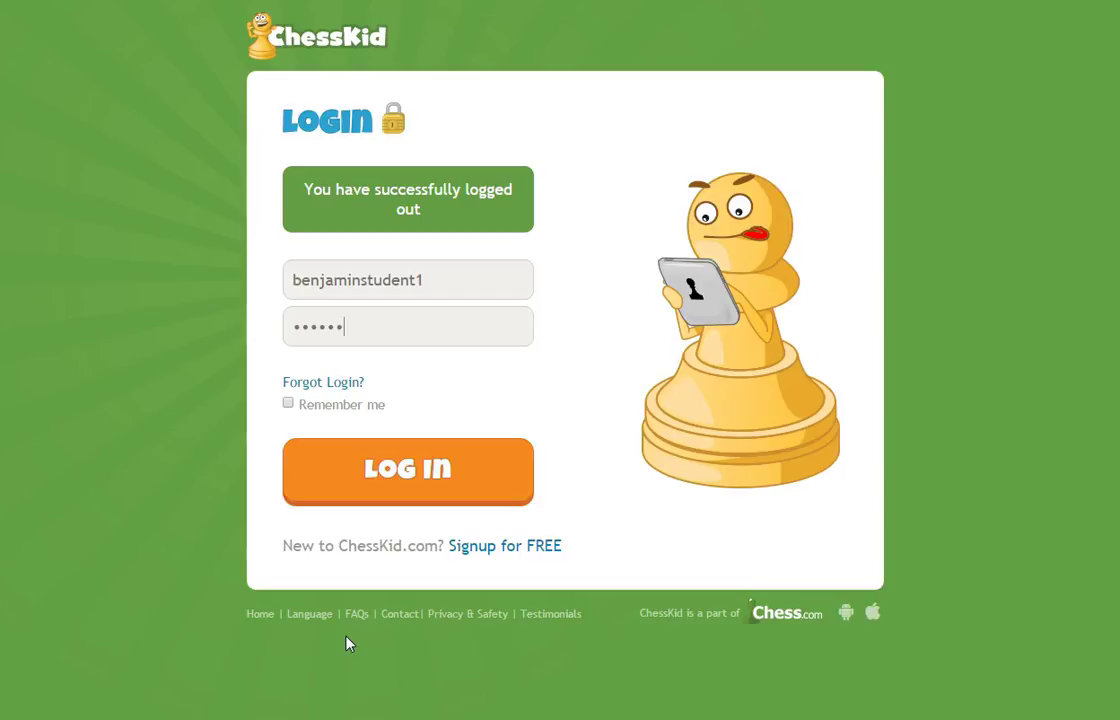
- Log in as the first student, keeping the saved username and retyping the password
{"action": "left_click_drag", "start_coordinate": [425, 280], "coordinate": [278, 280]}
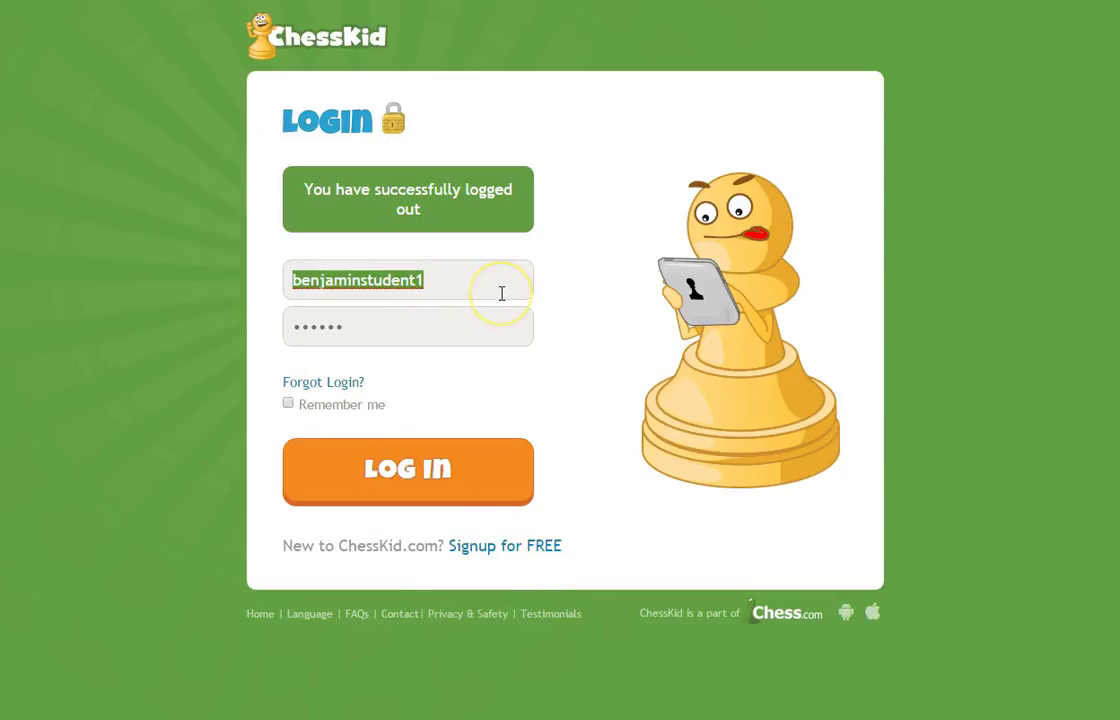
{"action": "left_click", "coordinate": [444, 280]}
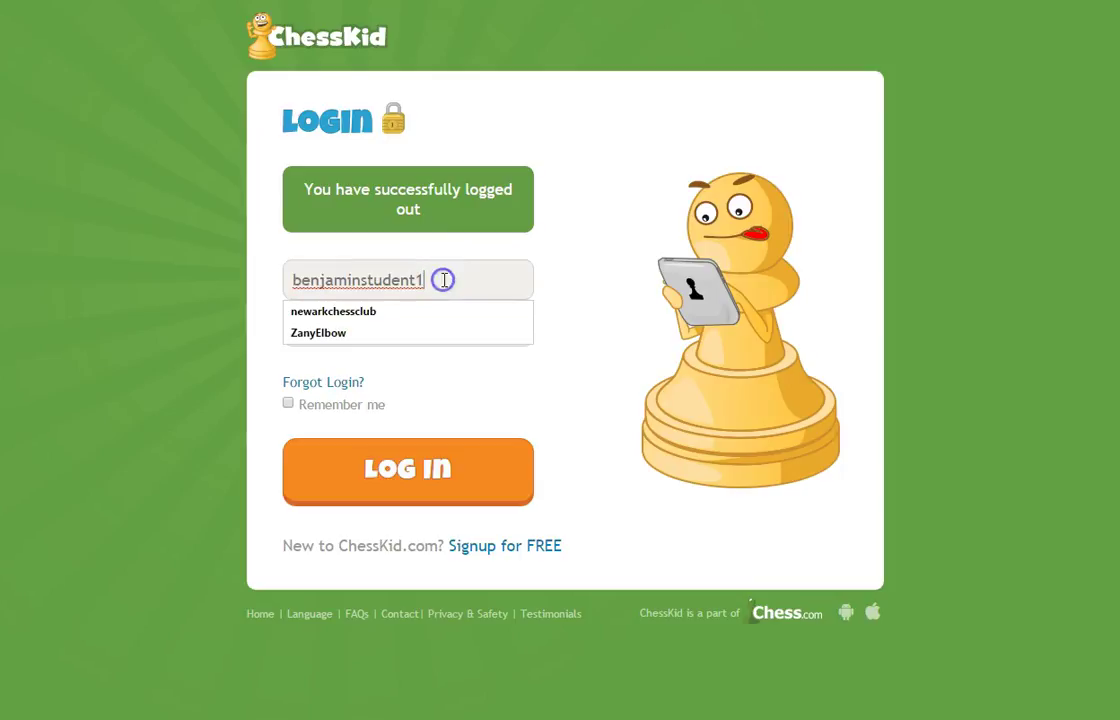
{"action": "left_click_drag", "start_coordinate": [439, 280], "coordinate": [225, 277]}
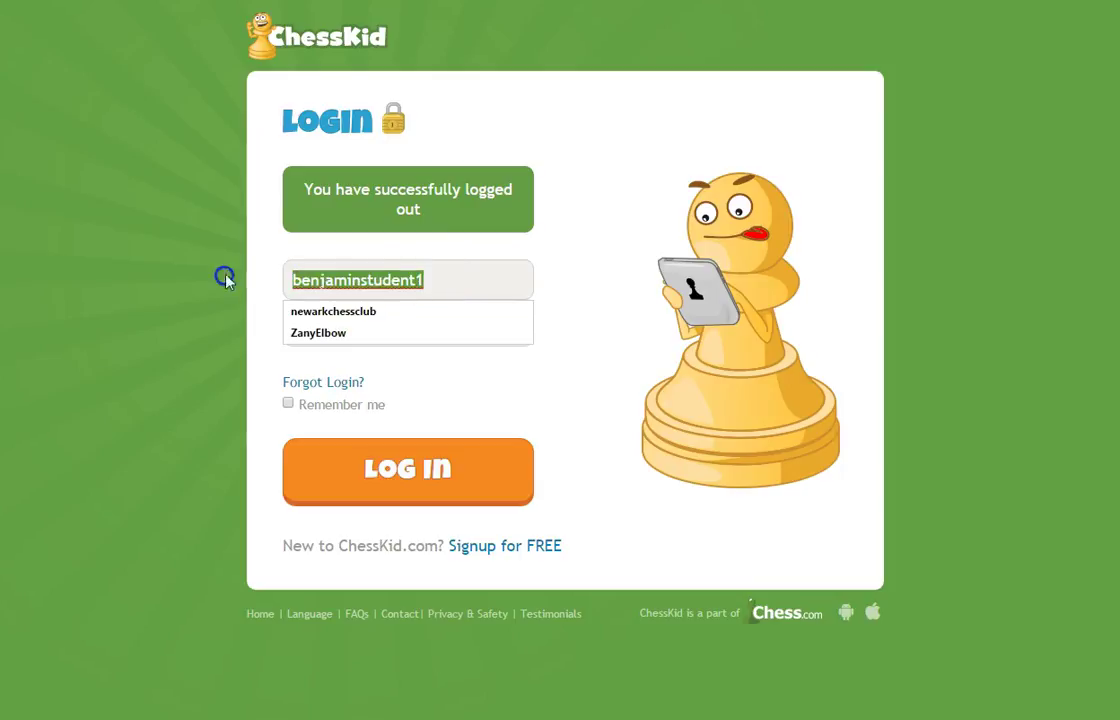
{"action": "left_click", "coordinate": [450, 283]}
{"action": "left_click", "coordinate": [590, 281]}
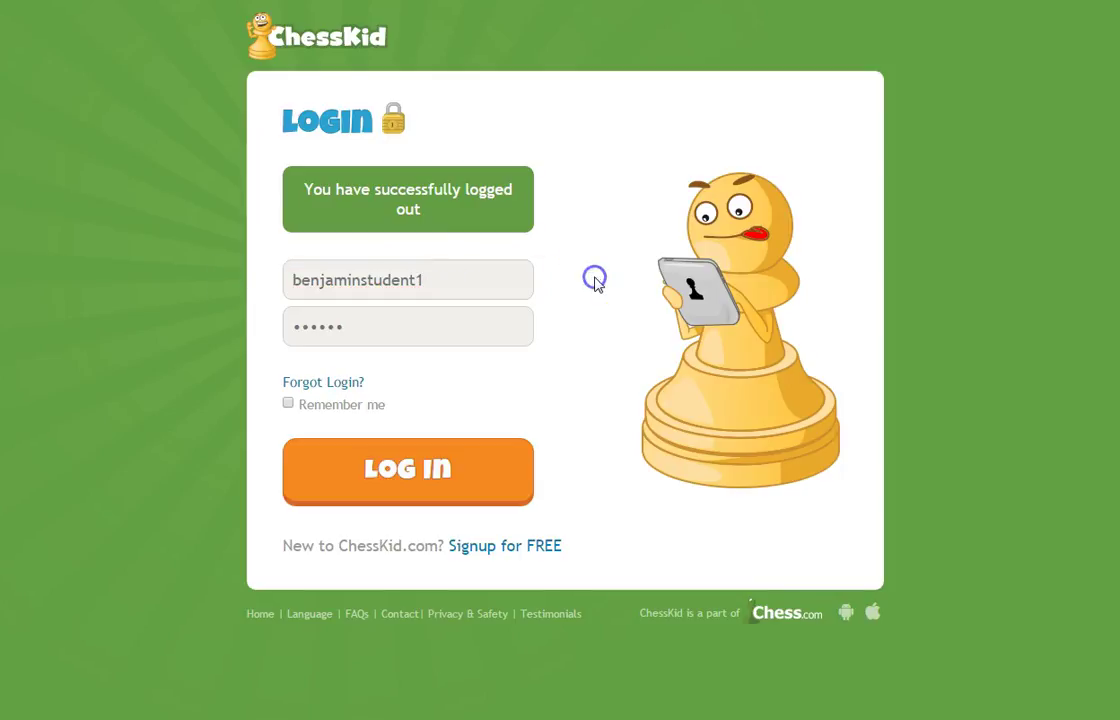
{"action": "left_click_drag", "start_coordinate": [420, 326], "coordinate": [212, 318]}
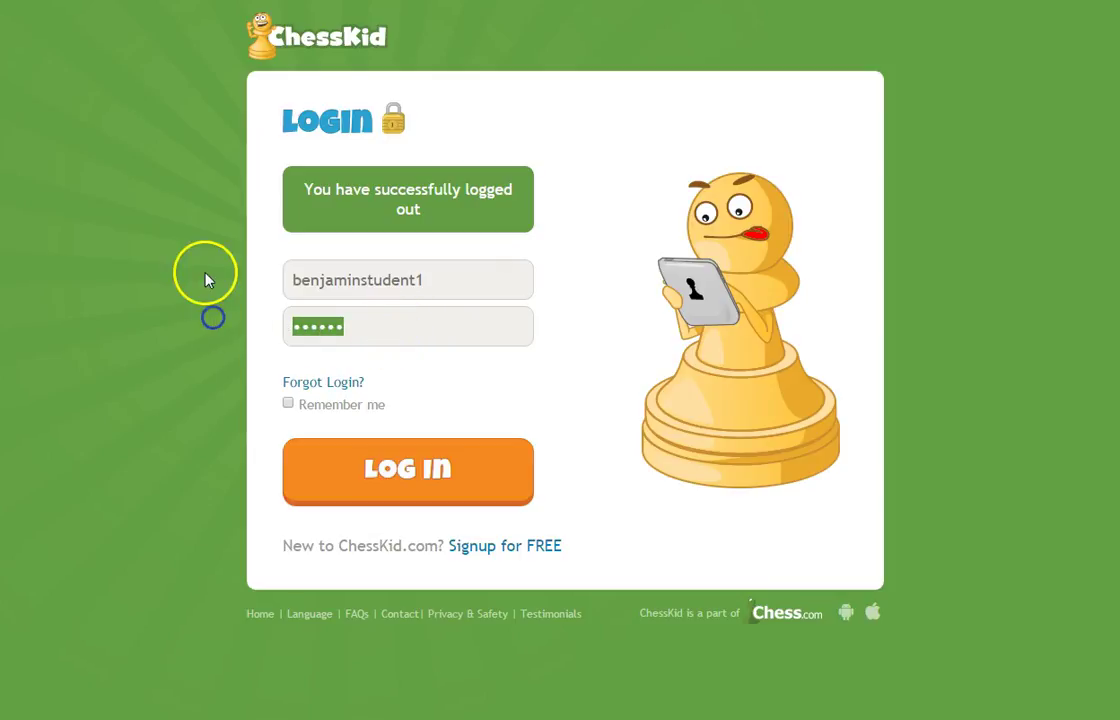
{"action": "type", "text": "******"}
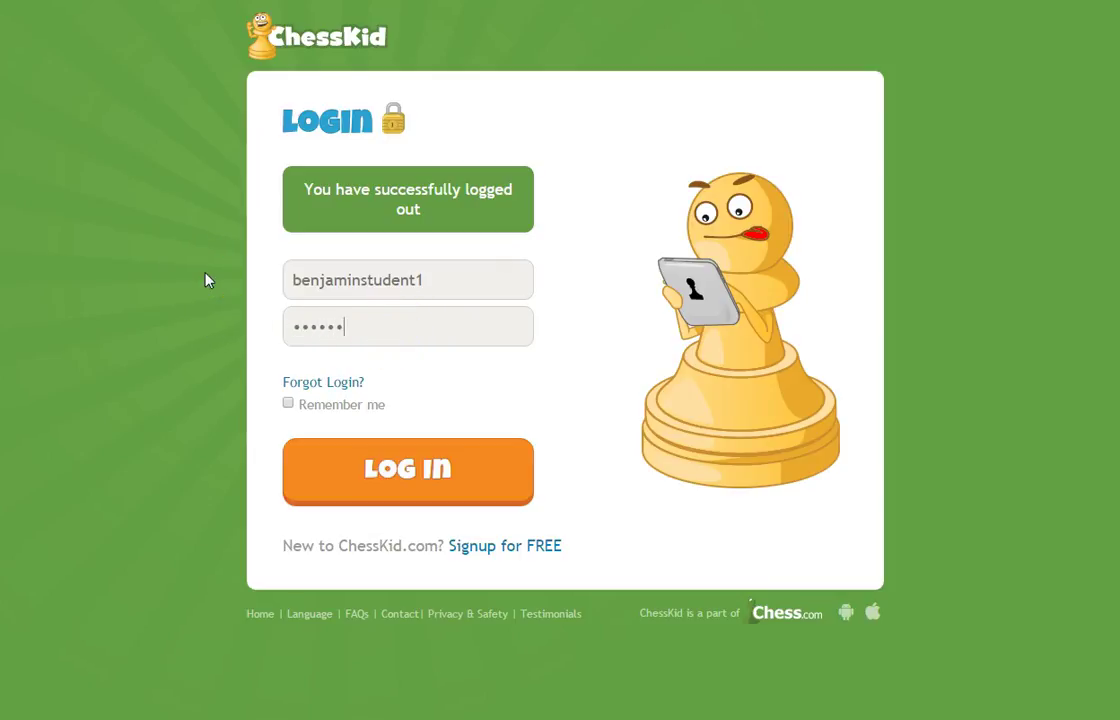
{"action": "left_click", "coordinate": [425, 488]}
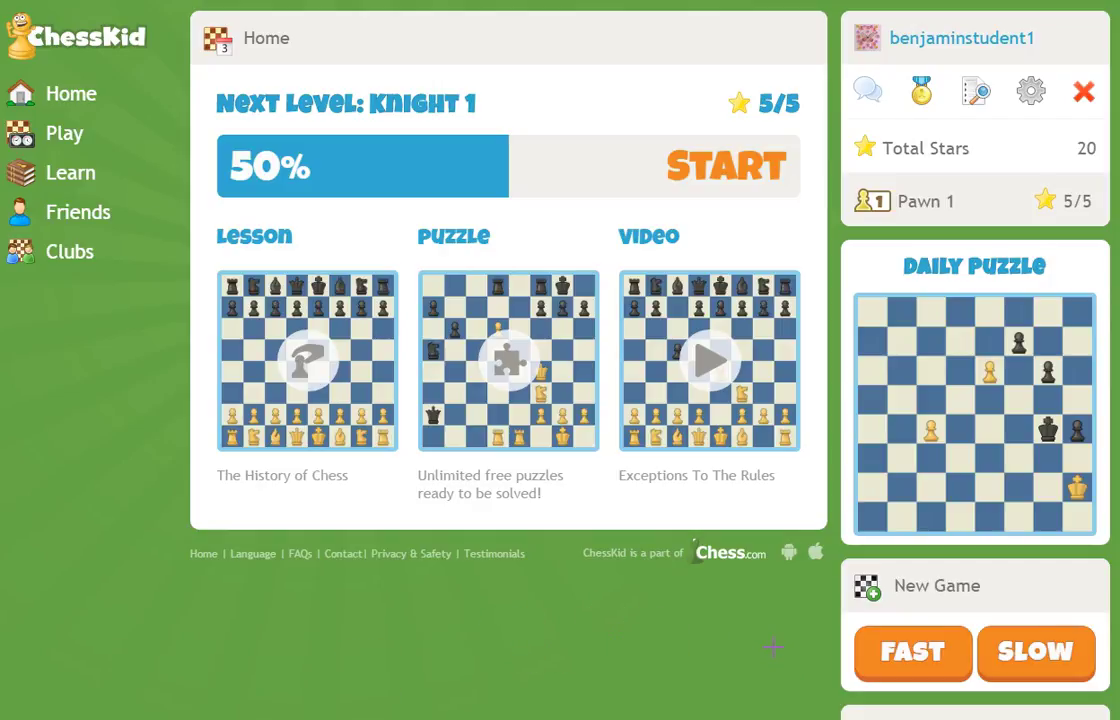
- Visit the Play, Learn and Clubs pages from the sidebar, then return to the Home dashboard
{"action": "left_click", "coordinate": [65, 95]}
{"action": "left_click", "coordinate": [70, 135]}
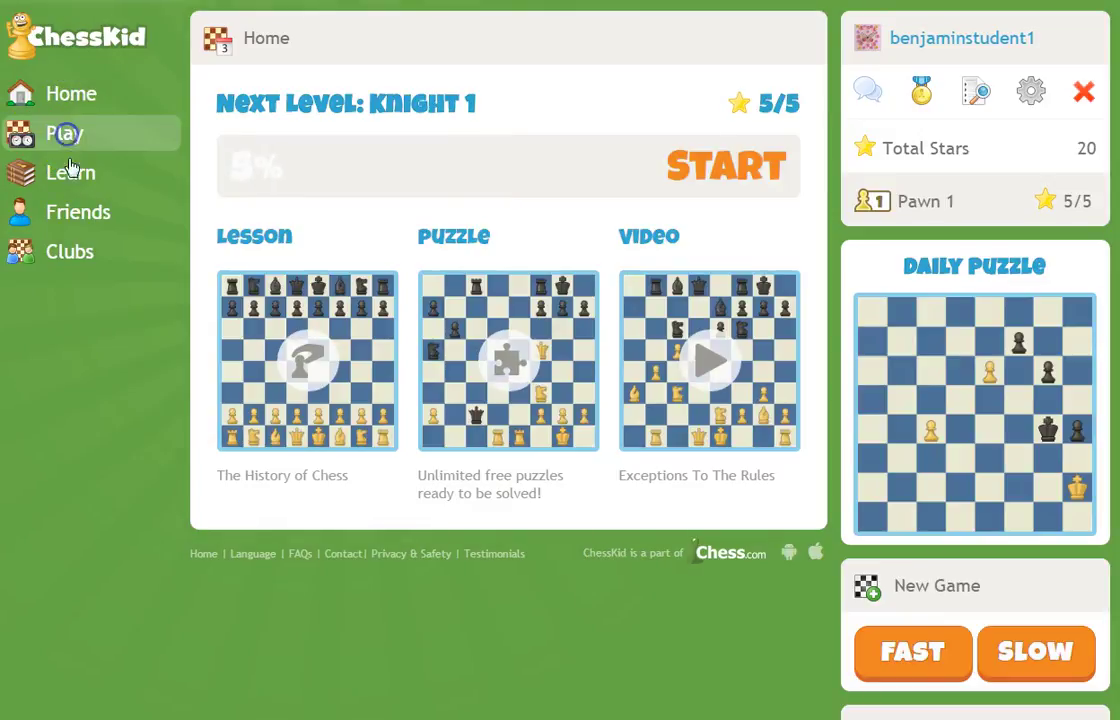
{"action": "left_click", "coordinate": [70, 175]}
{"action": "left_click", "coordinate": [88, 230]}
{"action": "left_click", "coordinate": [77, 252]}
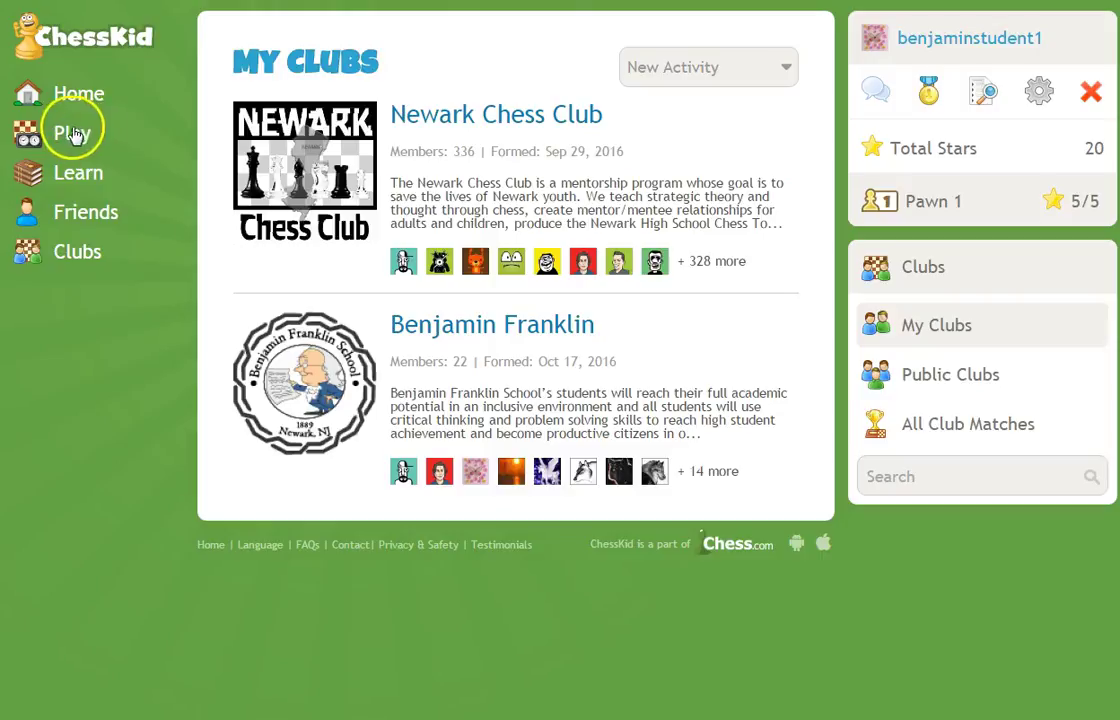
{"action": "left_click", "coordinate": [75, 93]}
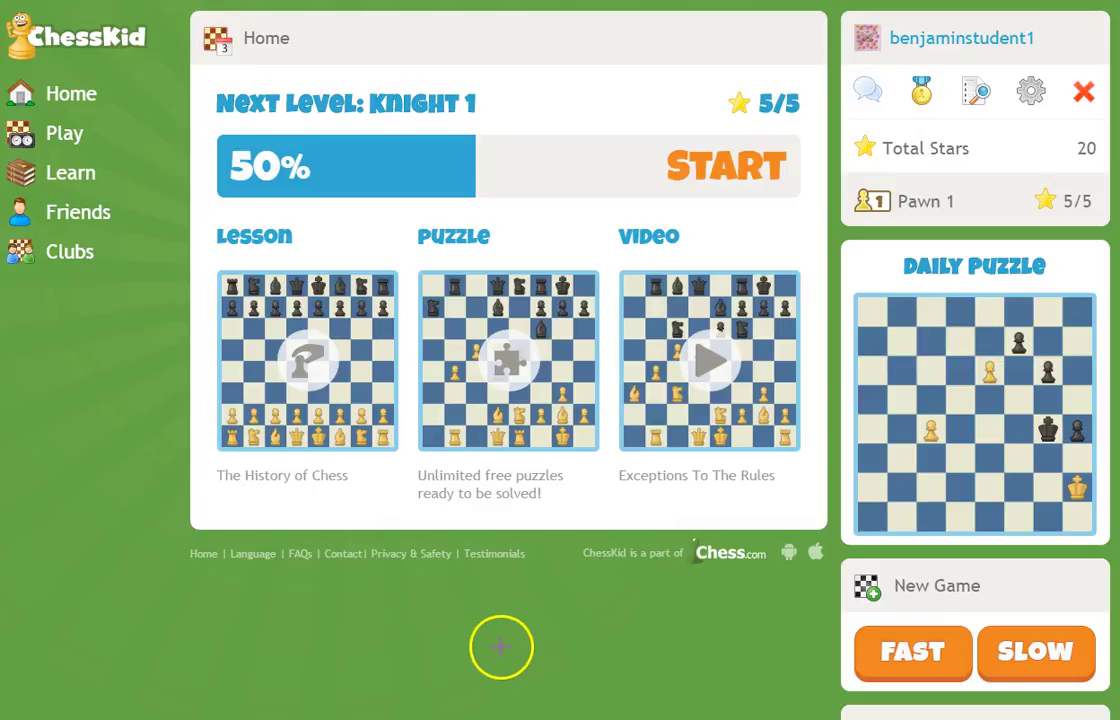
- Launch a Fast Chess game from the New Game section of the home page
{"action": "left_click_drag", "start_coordinate": [692, 652], "coordinate": [830, 652]}
{"action": "left_click_drag", "start_coordinate": [953, 492], "coordinate": [918, 588]}
{"action": "left_click_drag", "start_coordinate": [1018, 501], "coordinate": [953, 596]}
{"action": "left_click_drag", "start_coordinate": [788, 558], "coordinate": [846, 611]}
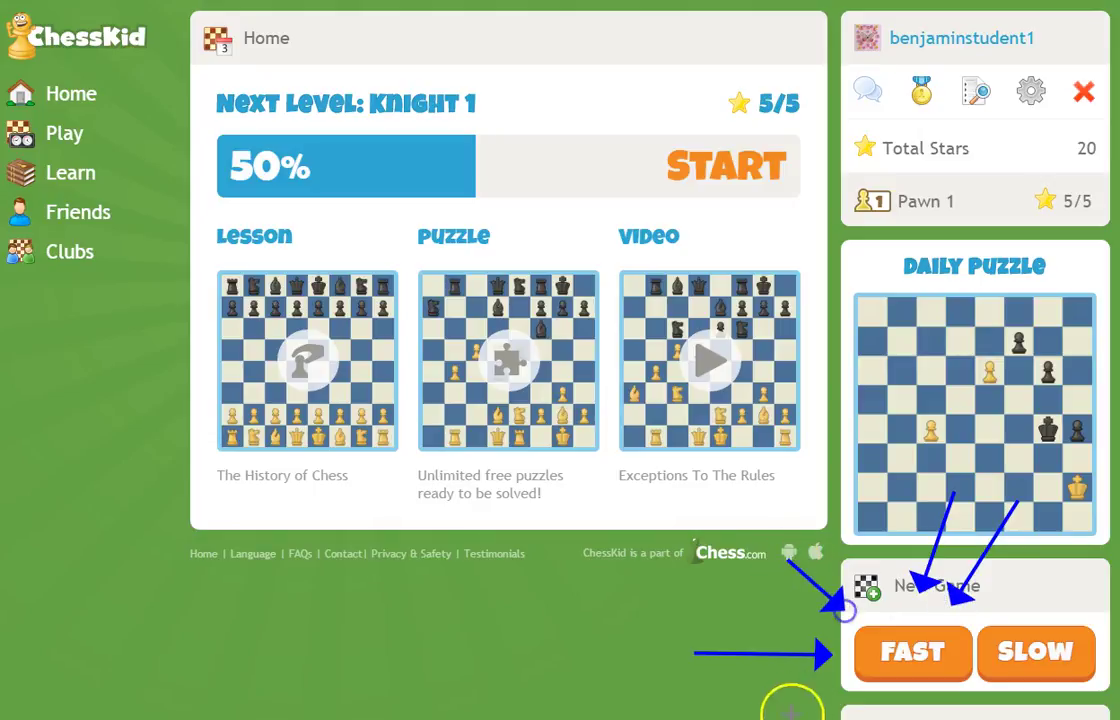
{"action": "left_click_drag", "start_coordinate": [766, 581], "coordinate": [840, 628]}
{"action": "left_click_drag", "start_coordinate": [886, 568], "coordinate": [886, 612]}
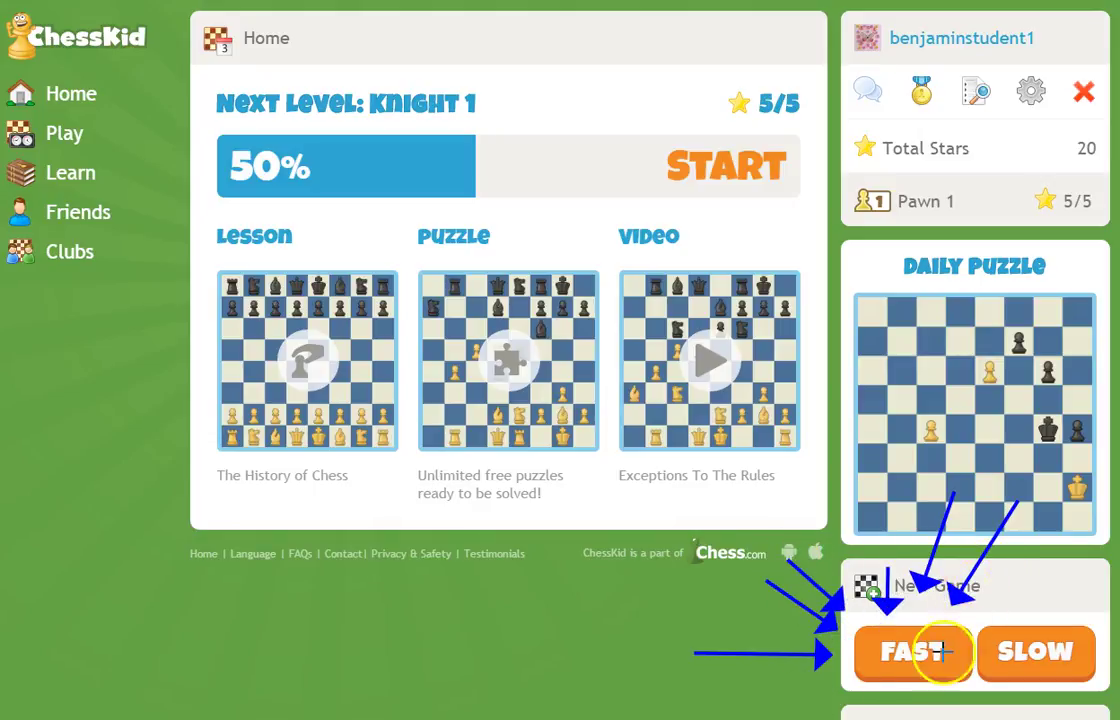
{"action": "key", "text": "Escape"}
{"action": "key", "text": "ctrl+a"}
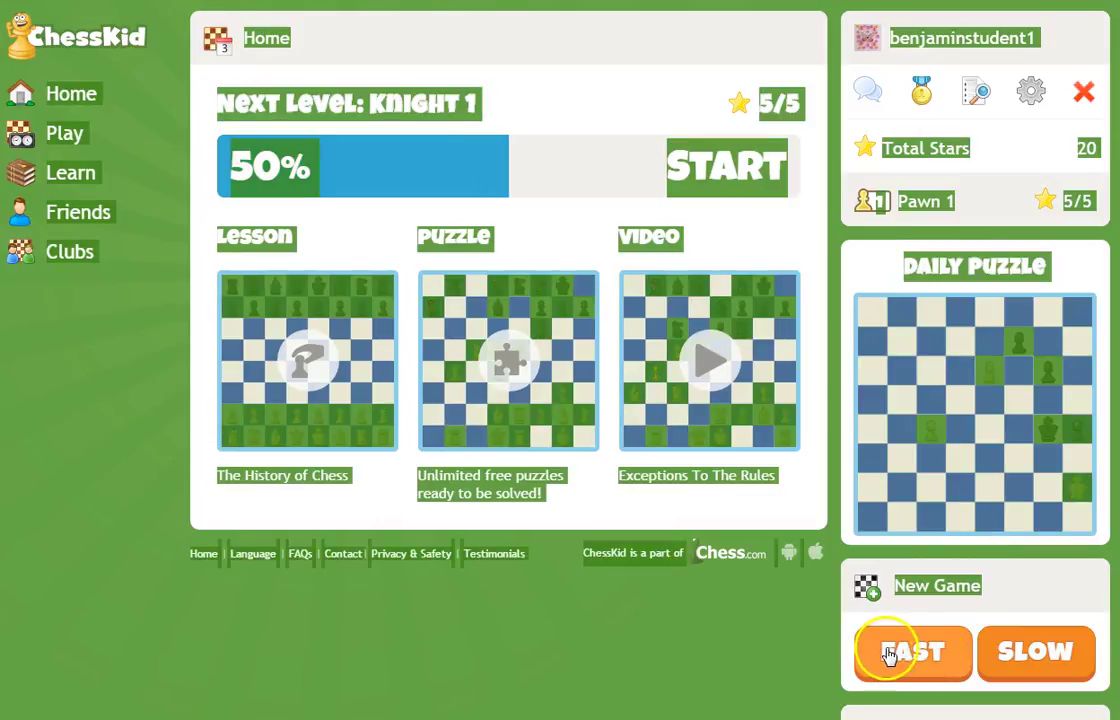
{"action": "left_click", "coordinate": [908, 656]}
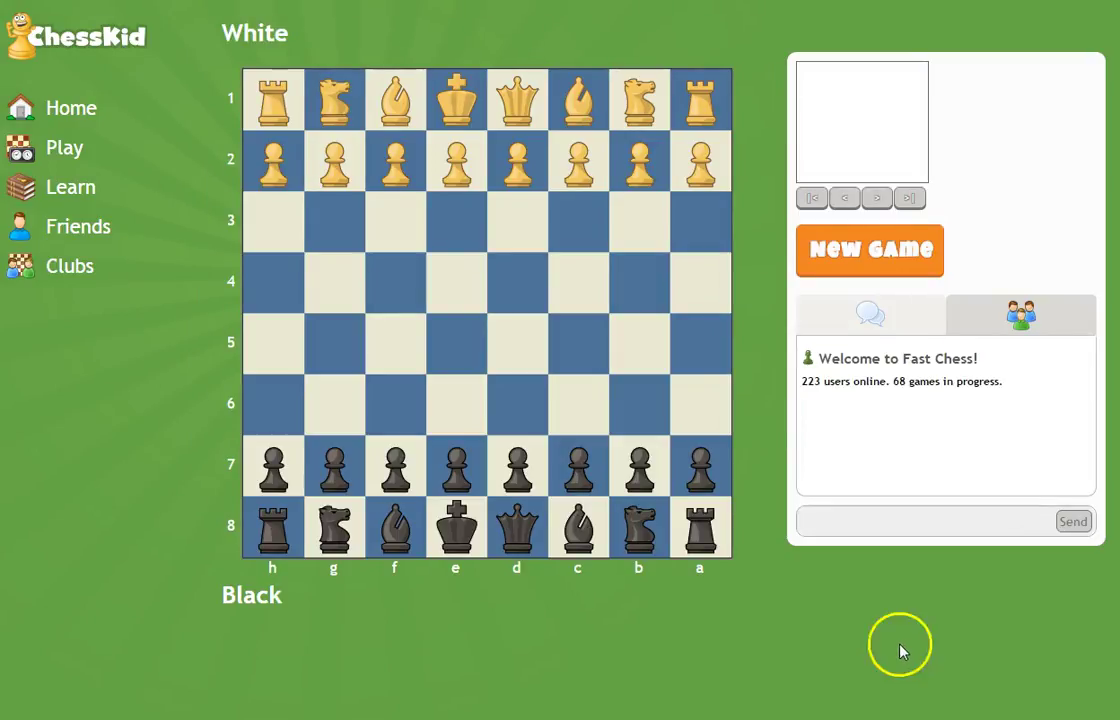
- Show the Fast Chess players list, where the second student appears online rated 434
{"action": "left_click", "coordinate": [942, 513]}
{"action": "left_click_drag", "start_coordinate": [1015, 452], "coordinate": [1015, 355]}
{"action": "left_click_drag", "start_coordinate": [1003, 200], "coordinate": [1010, 265]}
{"action": "left_click_drag", "start_coordinate": [1093, 195], "coordinate": [1042, 284]}
{"action": "left_click_drag", "start_coordinate": [960, 215], "coordinate": [966, 288]}
{"action": "left_click_drag", "start_coordinate": [955, 187], "coordinate": [985, 288]}
{"action": "left_click_drag", "start_coordinate": [1030, 208], "coordinate": [1032, 280]}
{"action": "left_click_drag", "start_coordinate": [960, 341], "coordinate": [997, 318]}
{"action": "left_click_drag", "start_coordinate": [1072, 366], "coordinate": [1053, 332]}
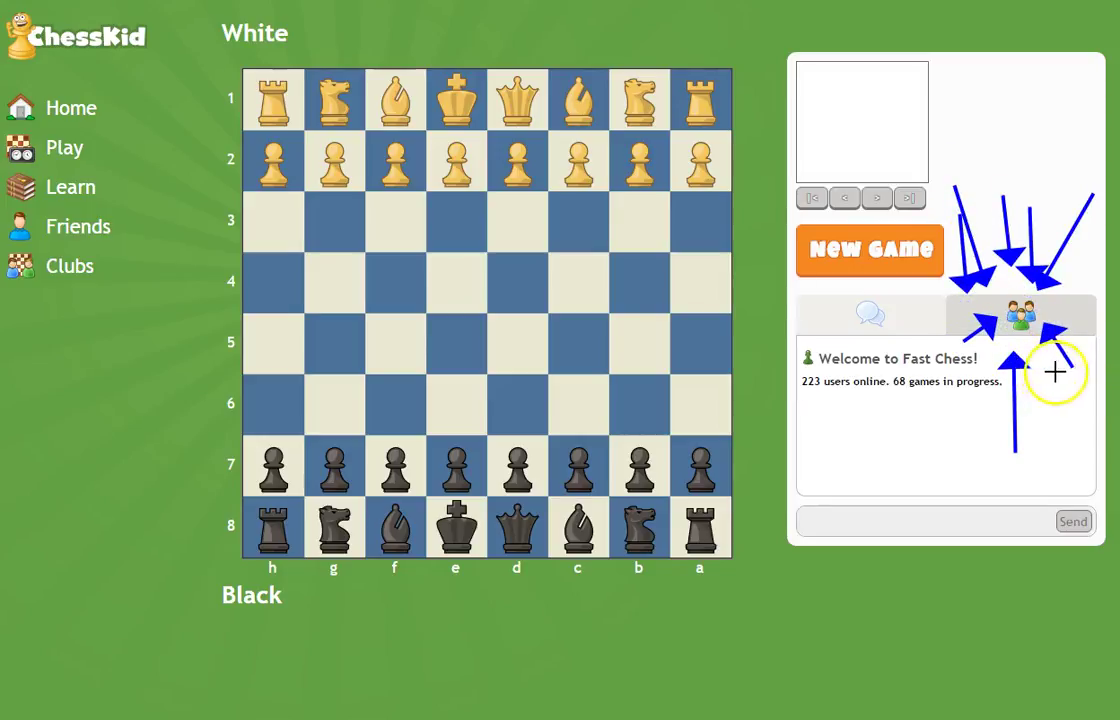
{"action": "left_click", "coordinate": [1022, 315]}
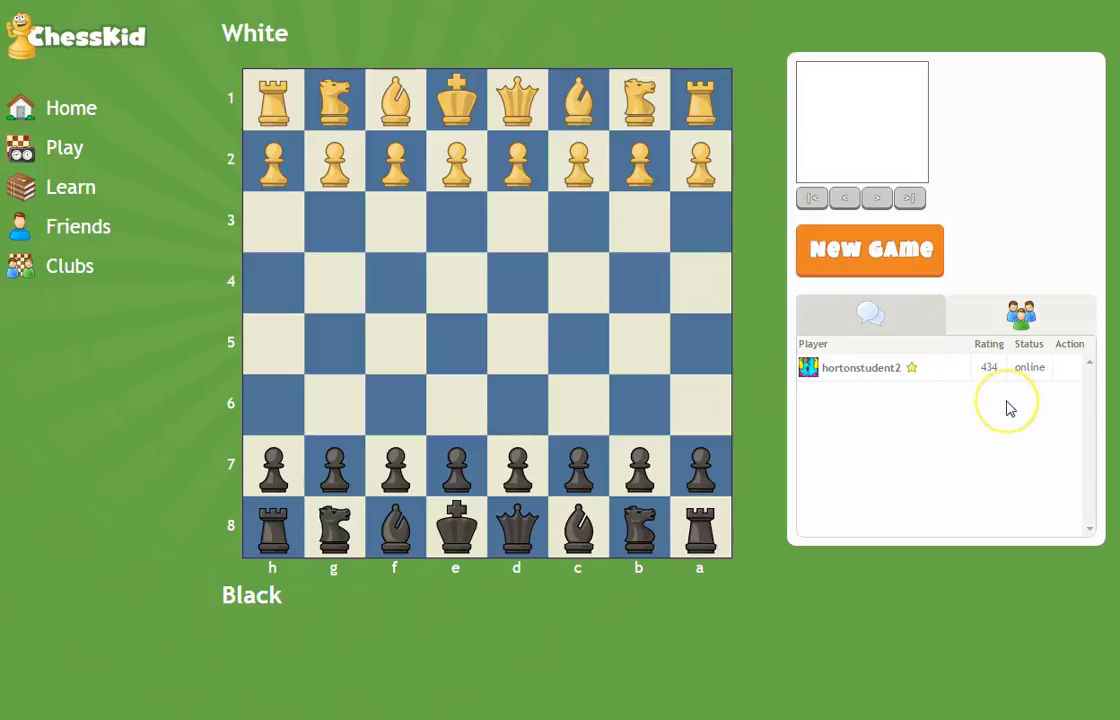
{"action": "left_click", "coordinate": [737, 540]}
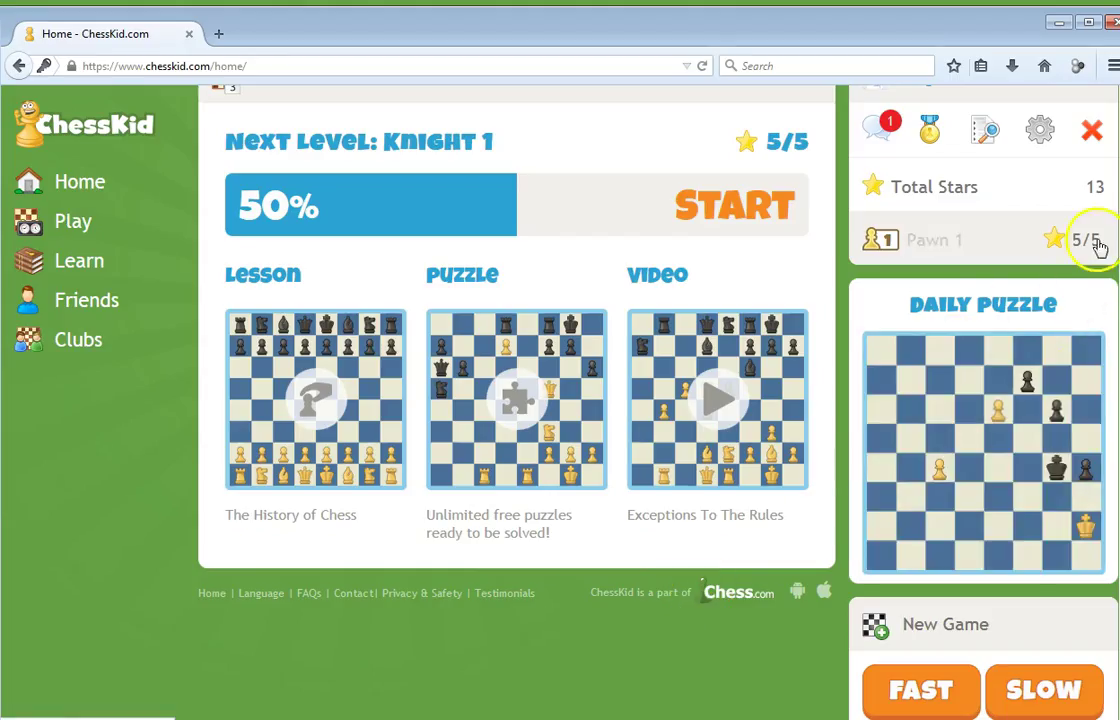
- Launch a Fast Chess board from the second student's New Game section
{"action": "scroll", "coordinate": [1060, 212], "scroll_direction": "up", "scroll_amount": 1}
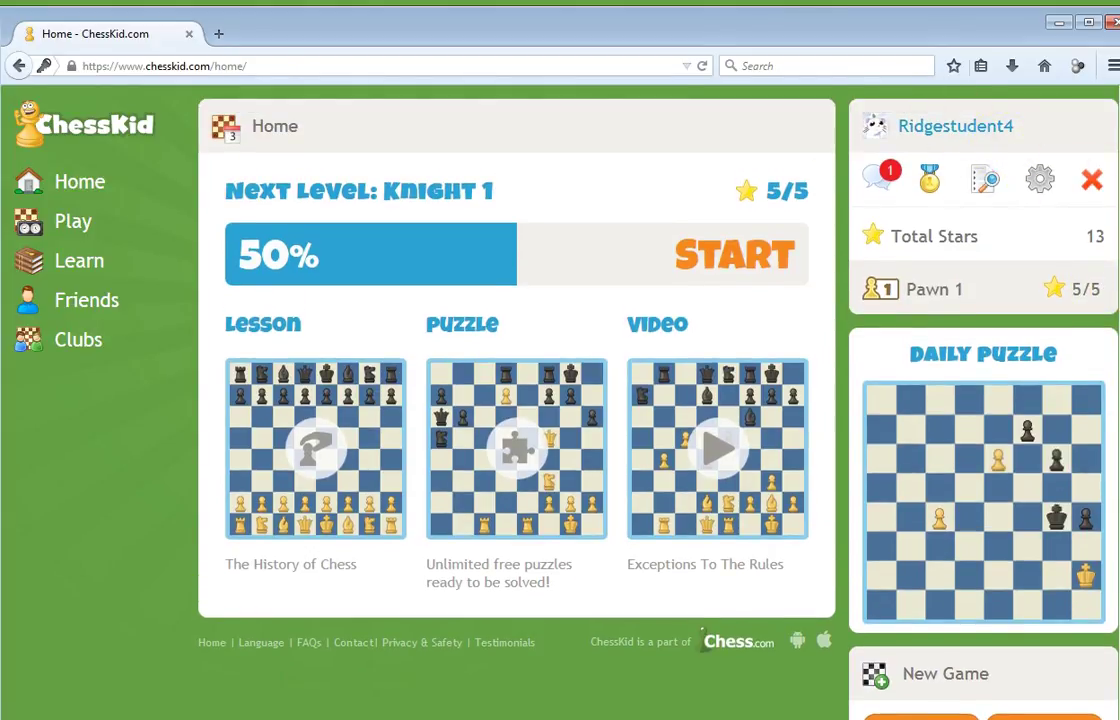
{"action": "scroll", "coordinate": [1091, 180], "scroll_direction": "down", "scroll_amount": 1}
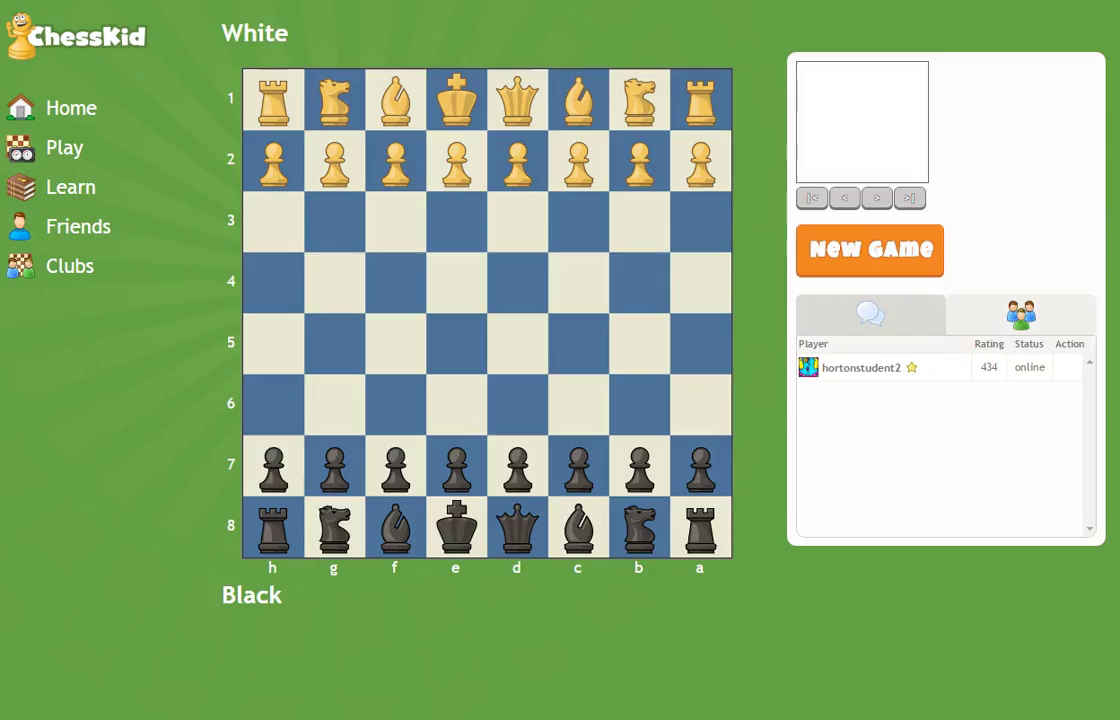
{"action": "left_click", "coordinate": [1052, 372]}
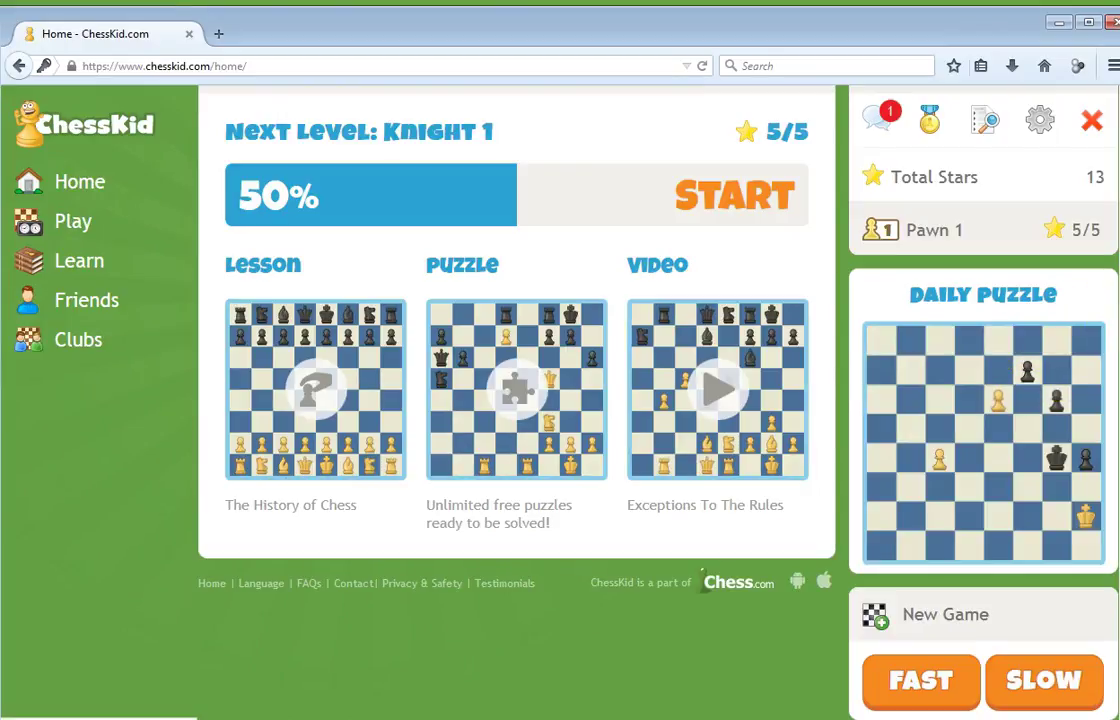
{"action": "scroll", "coordinate": [1065, 557], "scroll_direction": "up", "scroll_amount": 1}
{"action": "scroll", "coordinate": [1065, 557], "scroll_direction": "down", "scroll_amount": 2}
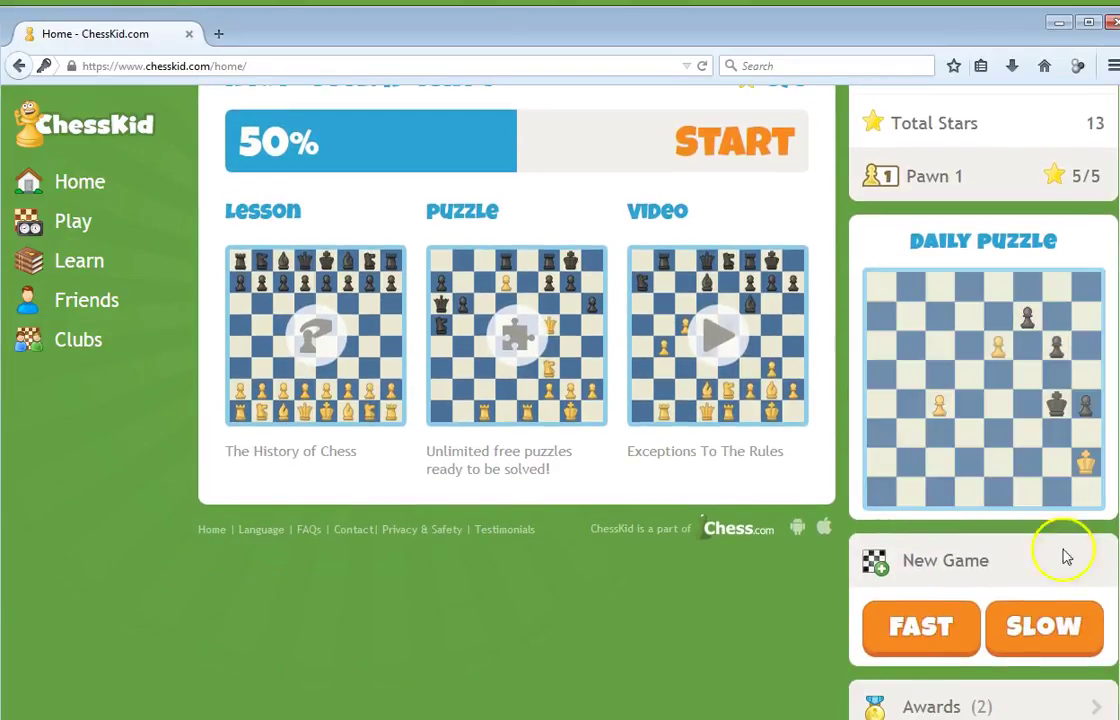
{"action": "left_click", "coordinate": [927, 641]}
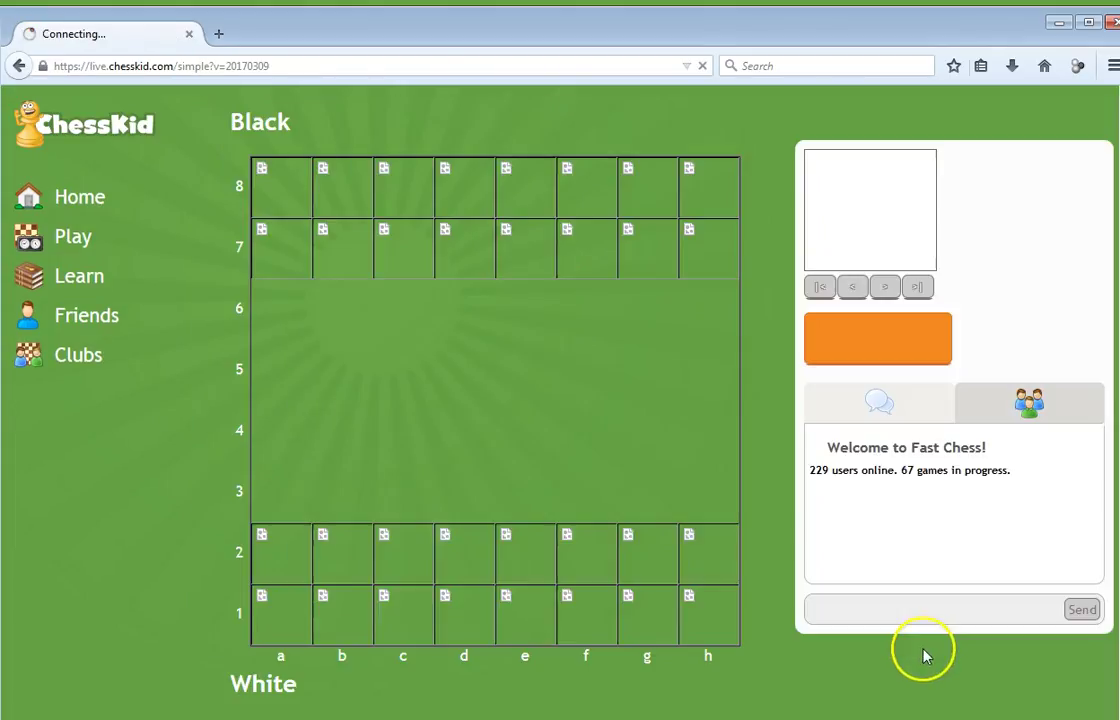
- Challenge the first listed online student to Fast Chess and check the chat for the decline
{"action": "left_click", "coordinate": [1030, 408]}
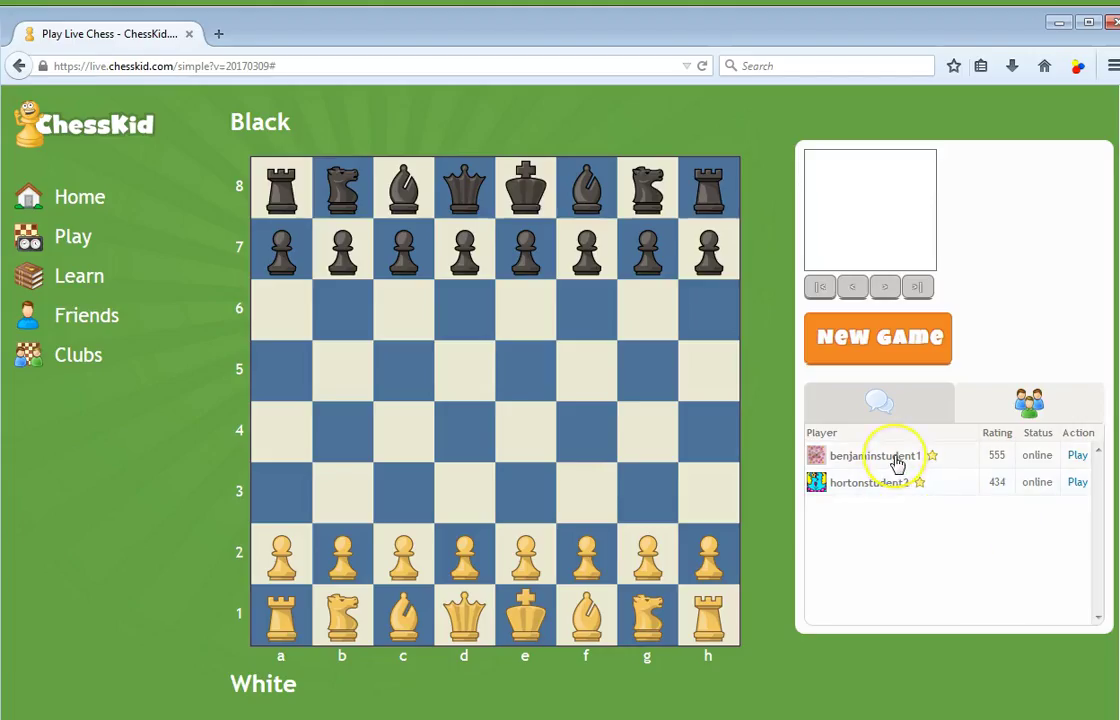
{"action": "left_click", "coordinate": [1077, 456]}
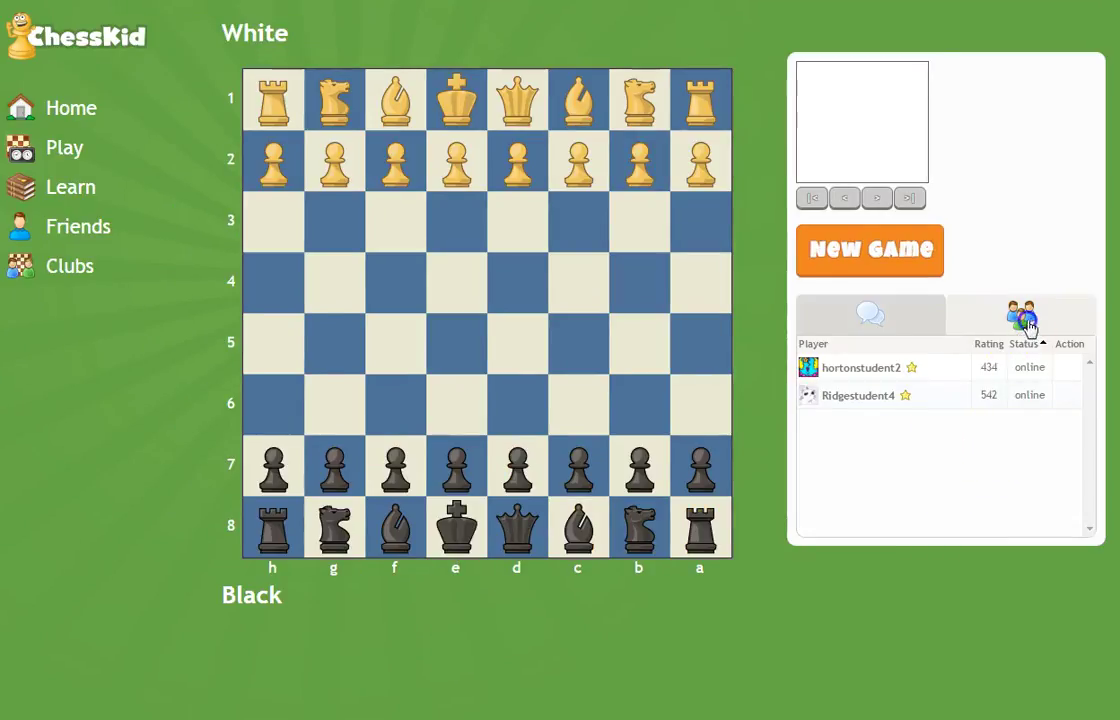
{"action": "left_click", "coordinate": [895, 320]}
{"action": "left_click", "coordinate": [1024, 328]}
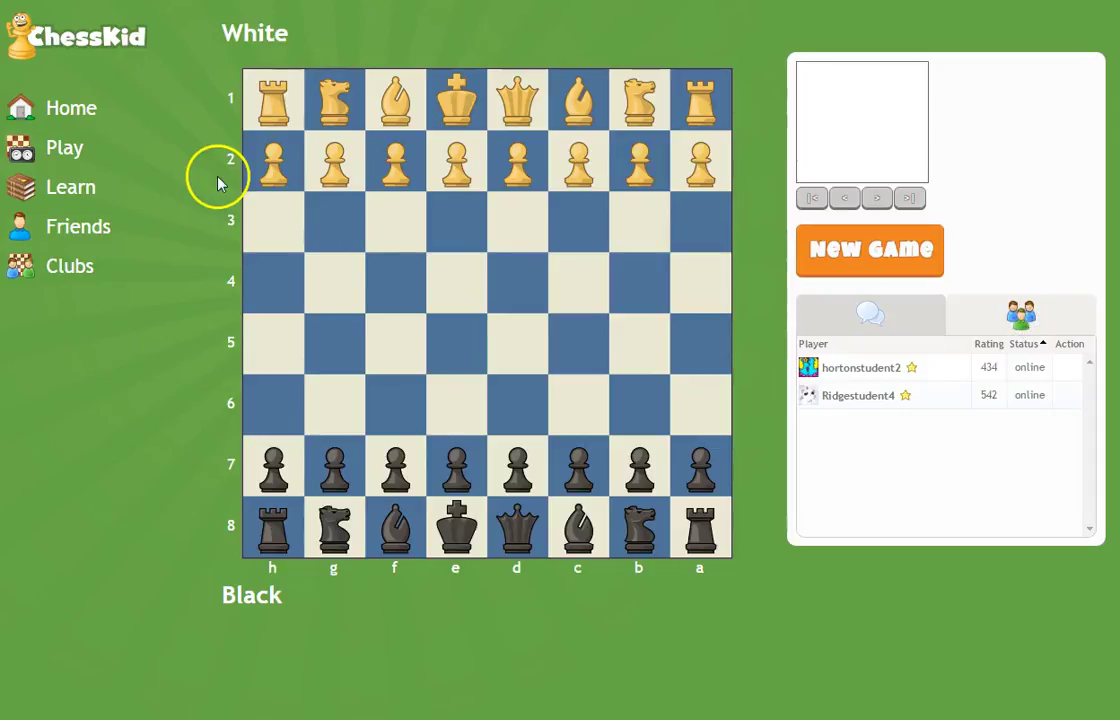
- From Home, enter Fast Chess and challenge the second listed online student to a game
{"action": "left_click", "coordinate": [80, 104]}
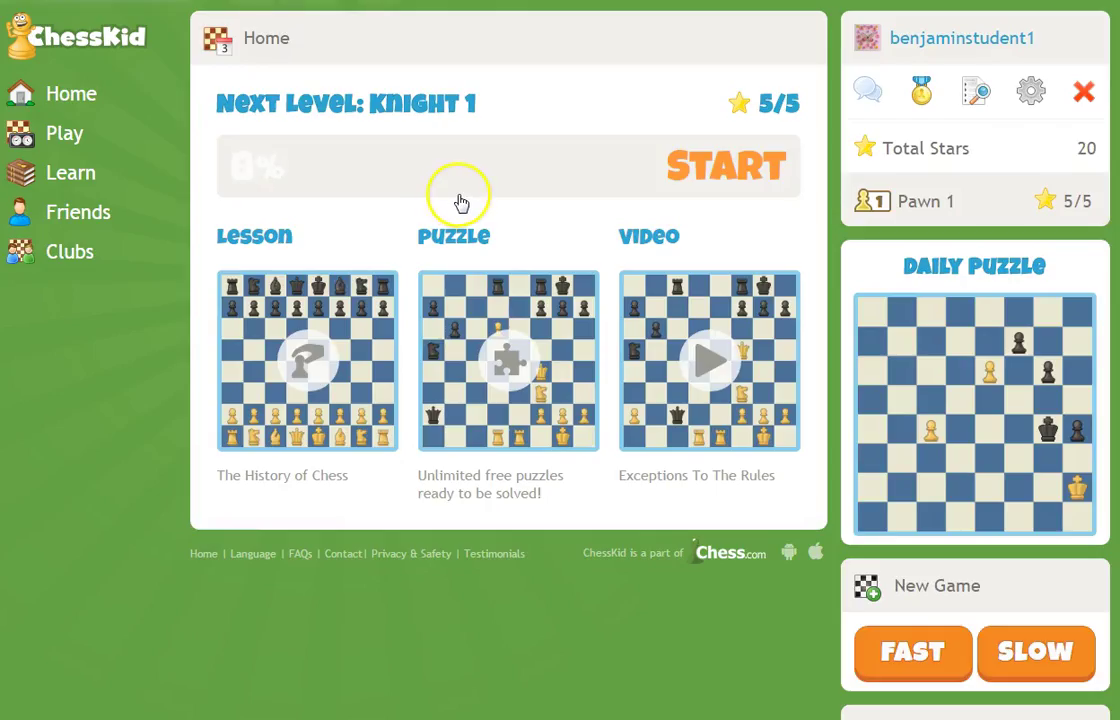
{"action": "left_click", "coordinate": [935, 657]}
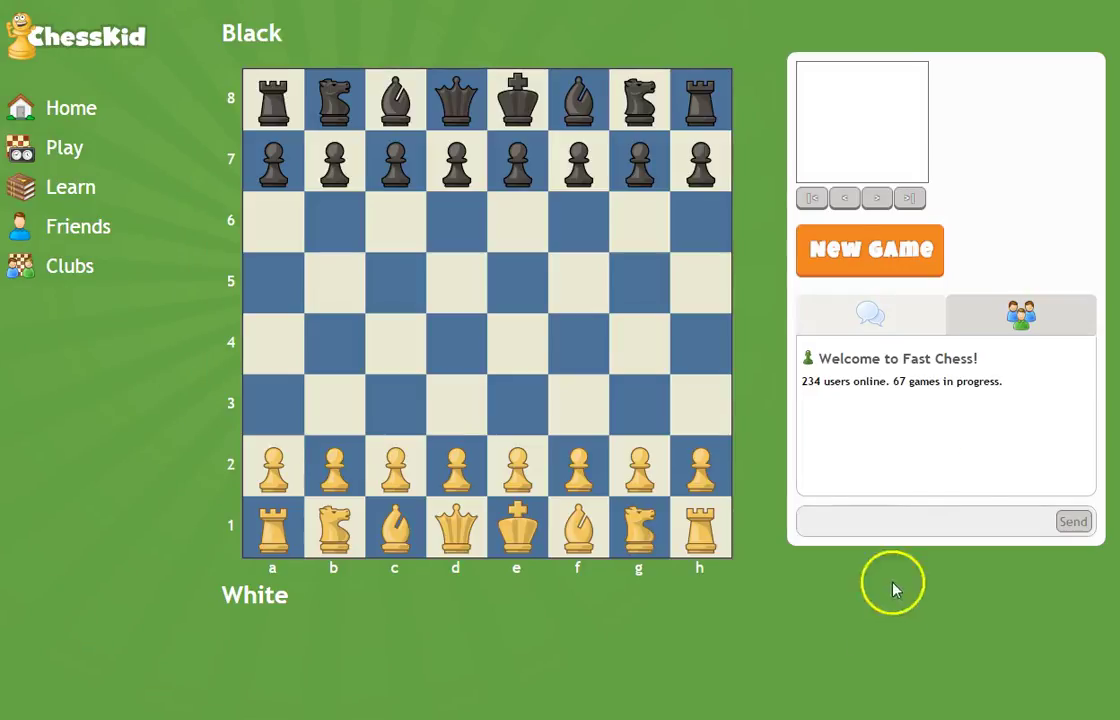
{"action": "left_click", "coordinate": [1017, 320]}
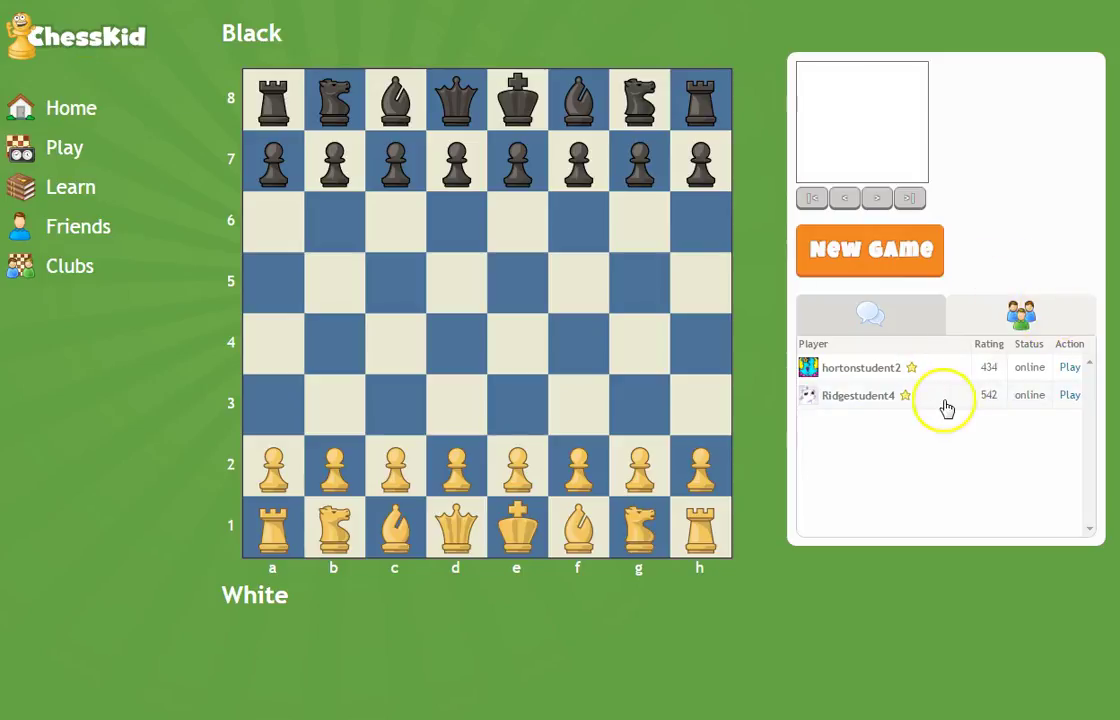
{"action": "left_click", "coordinate": [1070, 396]}
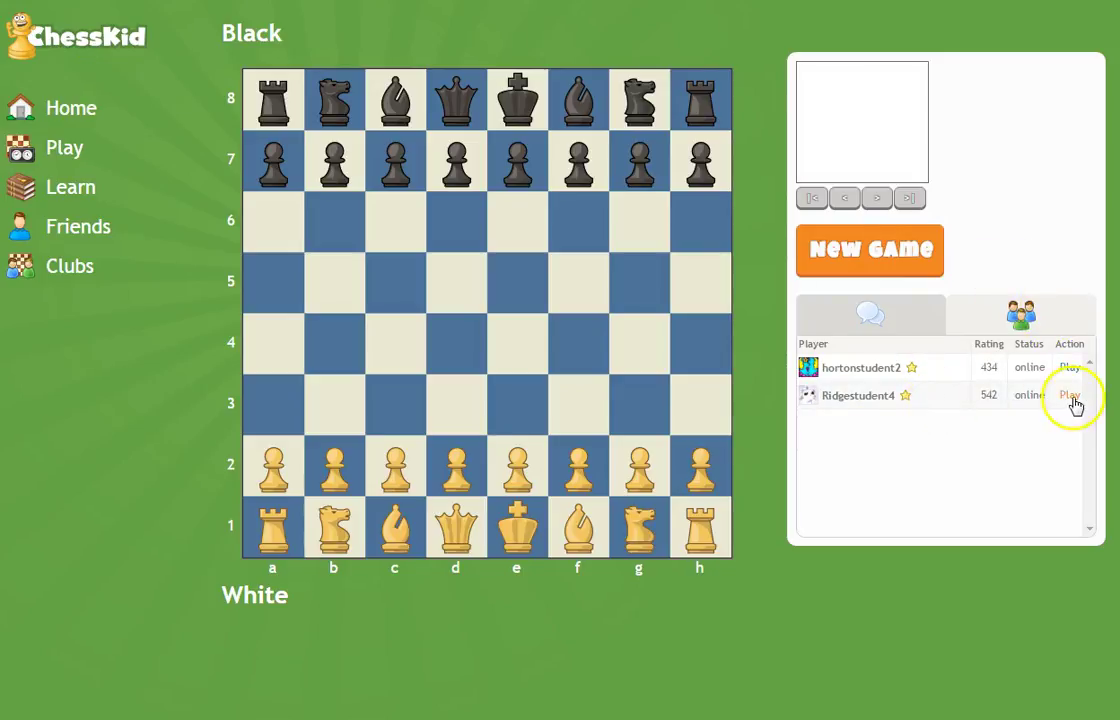
{"action": "left_click", "coordinate": [1070, 396]}
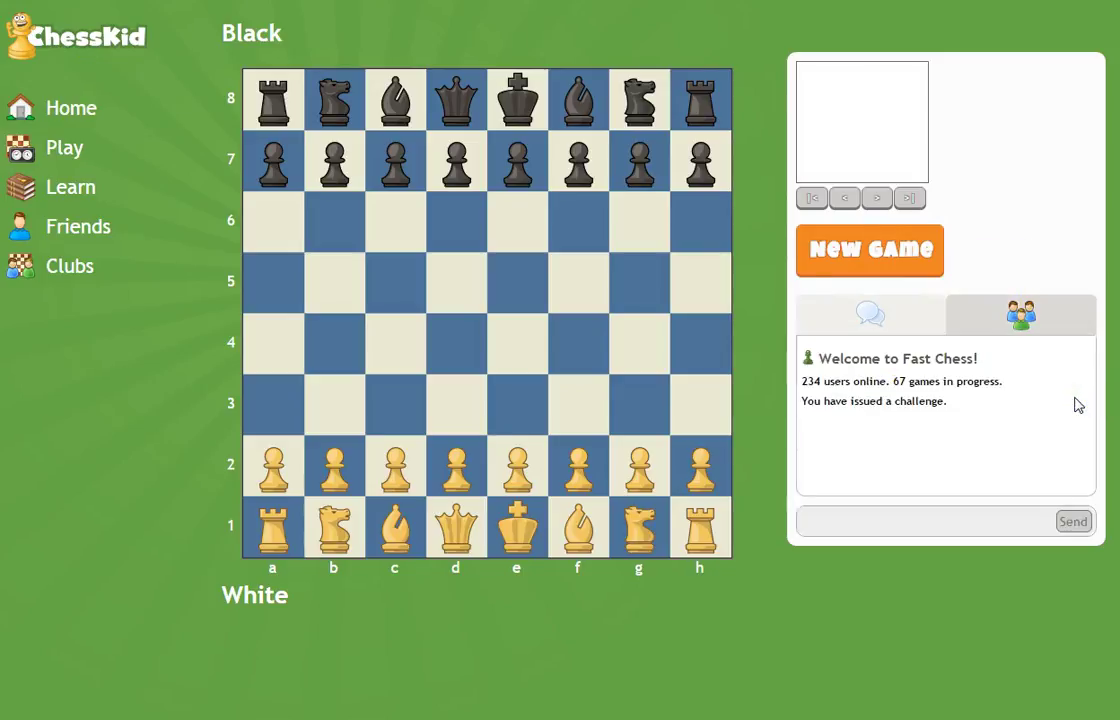
{"action": "left_click_drag", "start_coordinate": [802, 399], "coordinate": [966, 398]}
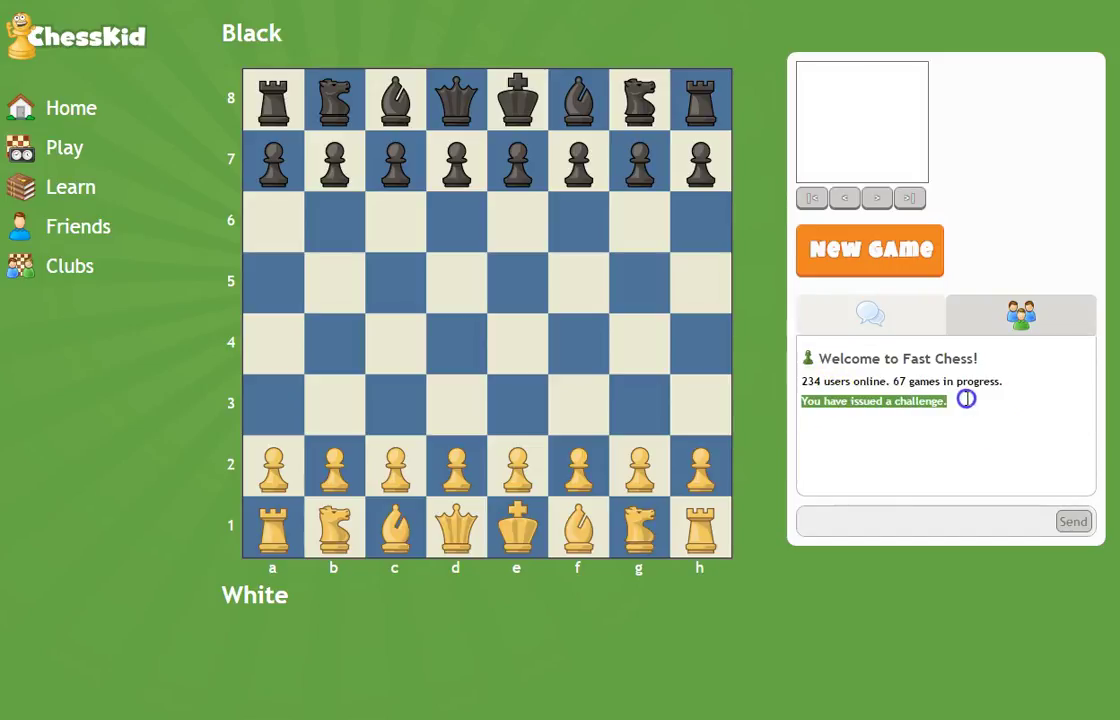
{"action": "left_click", "coordinate": [978, 445]}
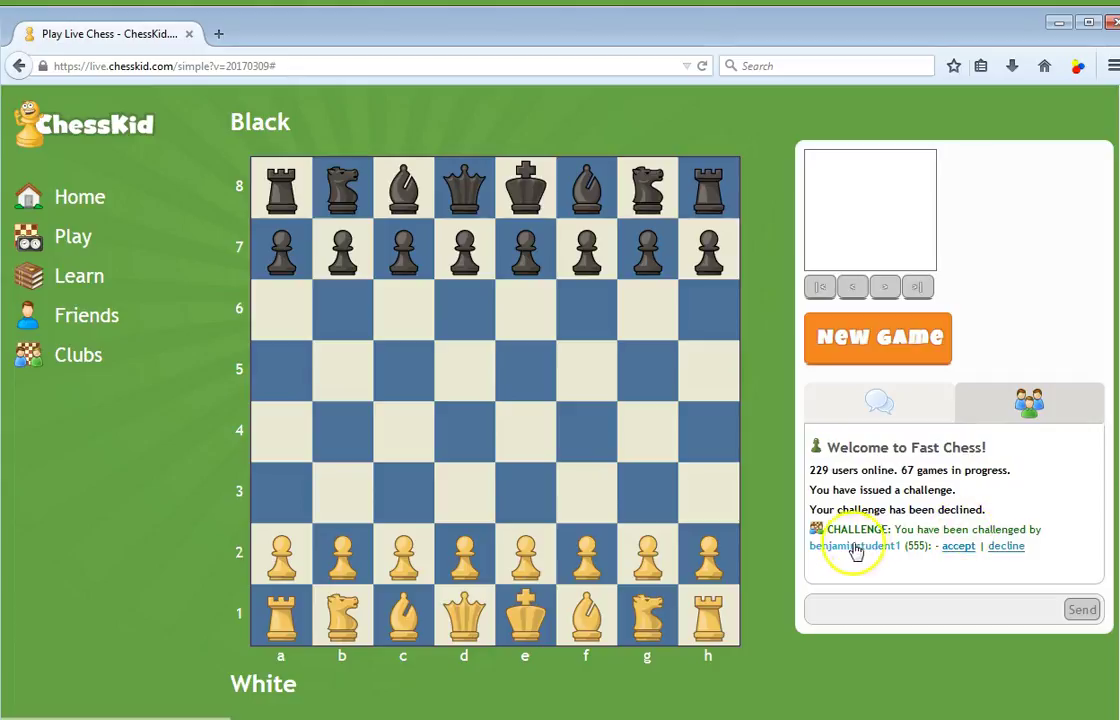
- Accept the chat challenge, starting a 15:00 game between the 555- and 542-rated students
{"action": "left_click_drag", "start_coordinate": [1045, 532], "coordinate": [817, 527]}
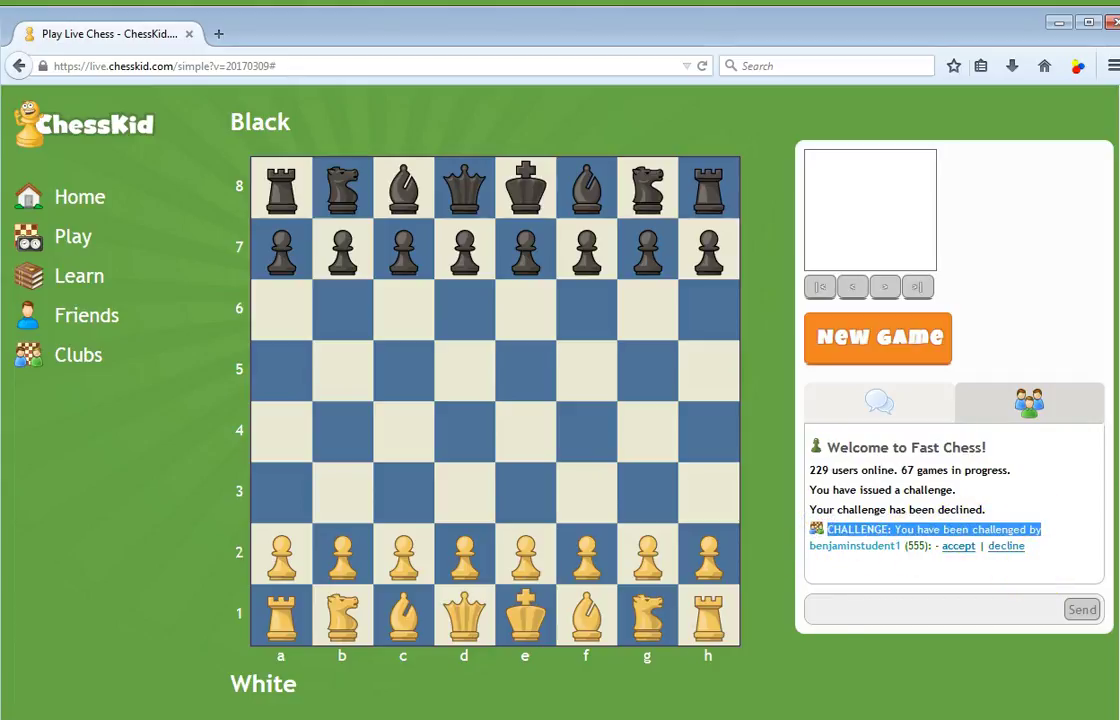
{"action": "left_click_drag", "start_coordinate": [909, 706], "coordinate": [972, 570]}
{"action": "left_click_drag", "start_coordinate": [1022, 680], "coordinate": [1005, 605]}
{"action": "left_click_drag", "start_coordinate": [828, 657], "coordinate": [900, 578]}
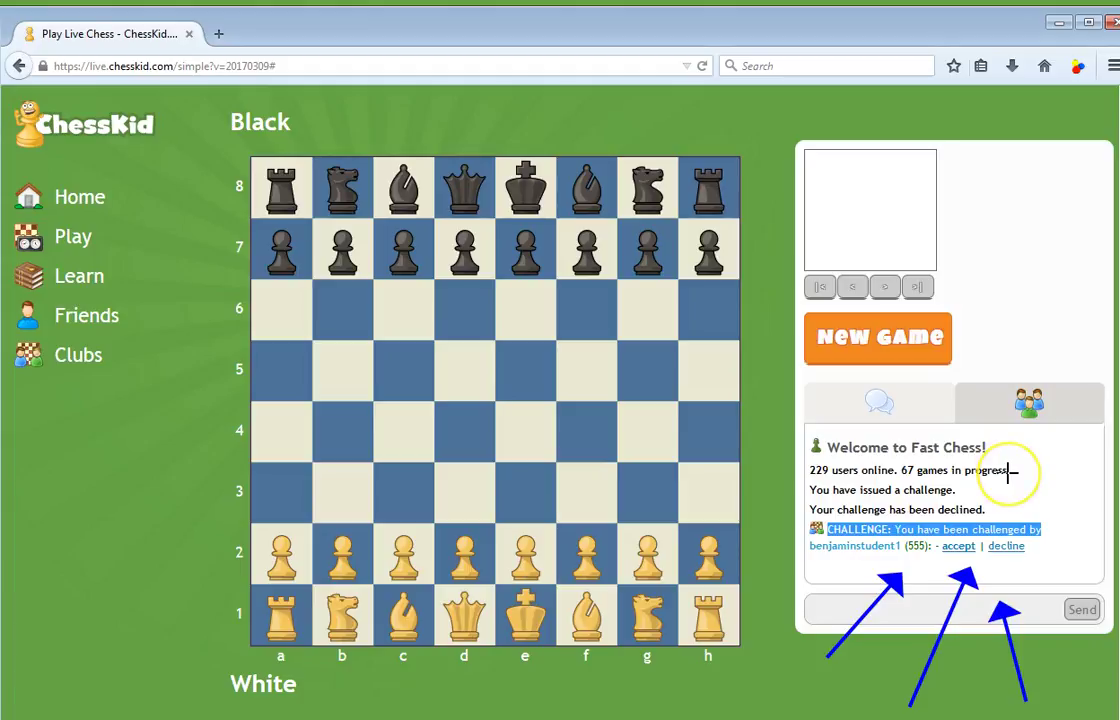
{"action": "key", "text": "Escape"}
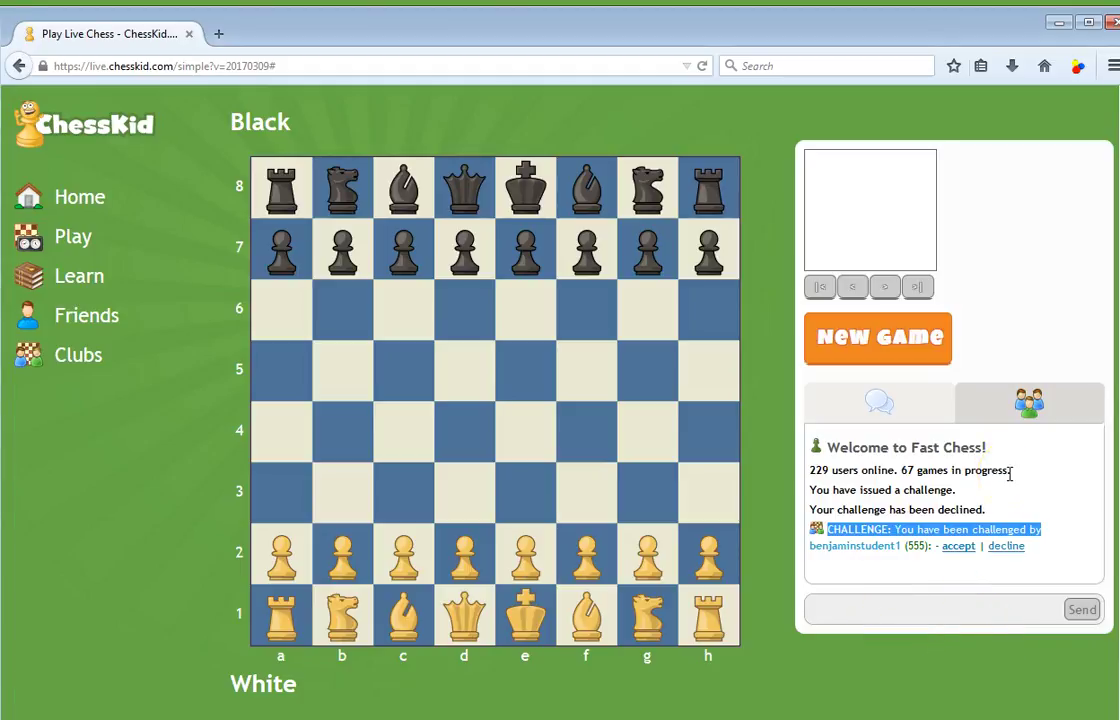
{"action": "left_click", "coordinate": [958, 548]}
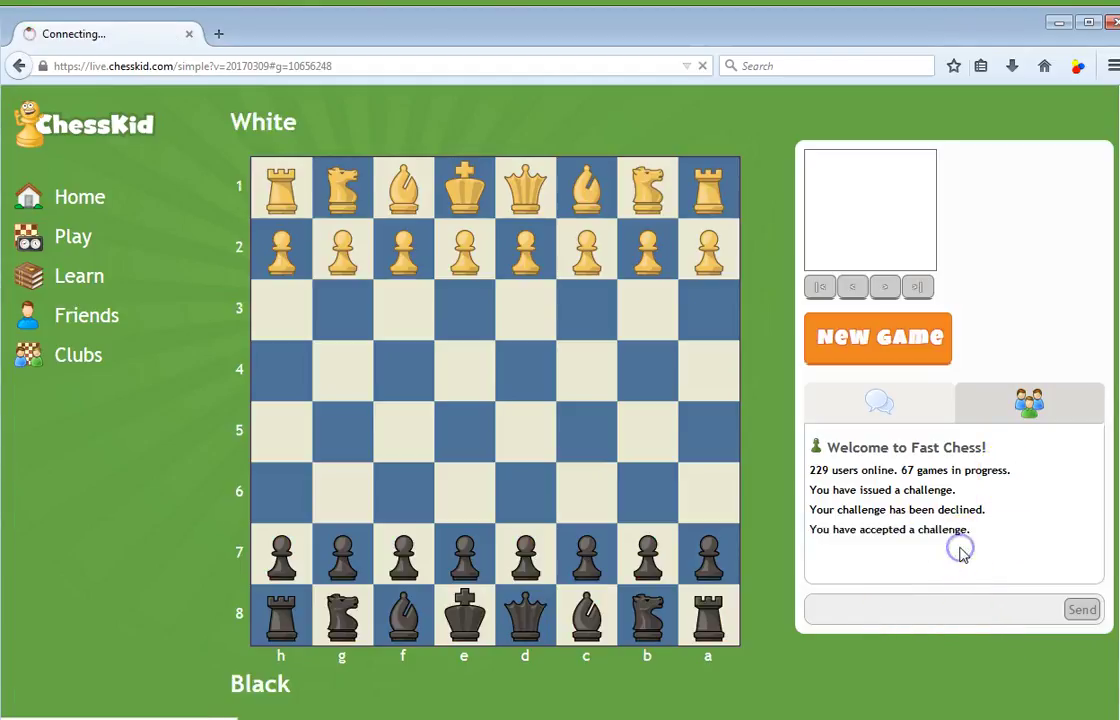
{"action": "left_click", "coordinate": [889, 498]}
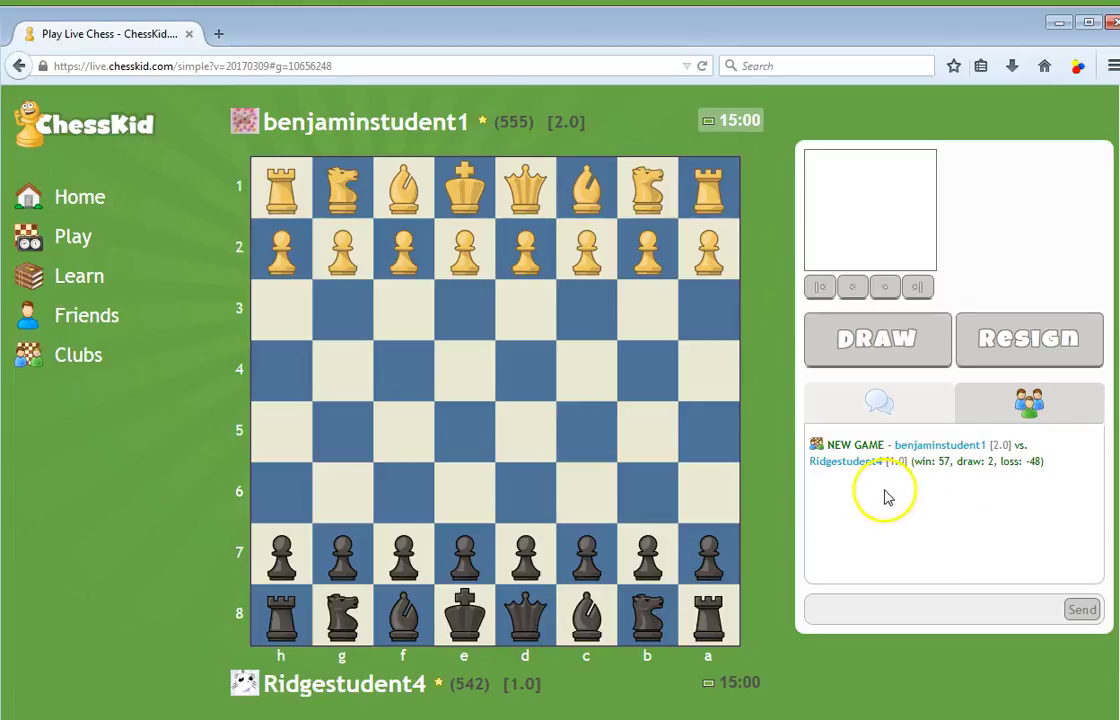
- Move White's e2 pawn to e4, then Black's e7 pawn to e5
{"action": "left_click_drag", "start_coordinate": [450, 627], "coordinate": [408, 680]}
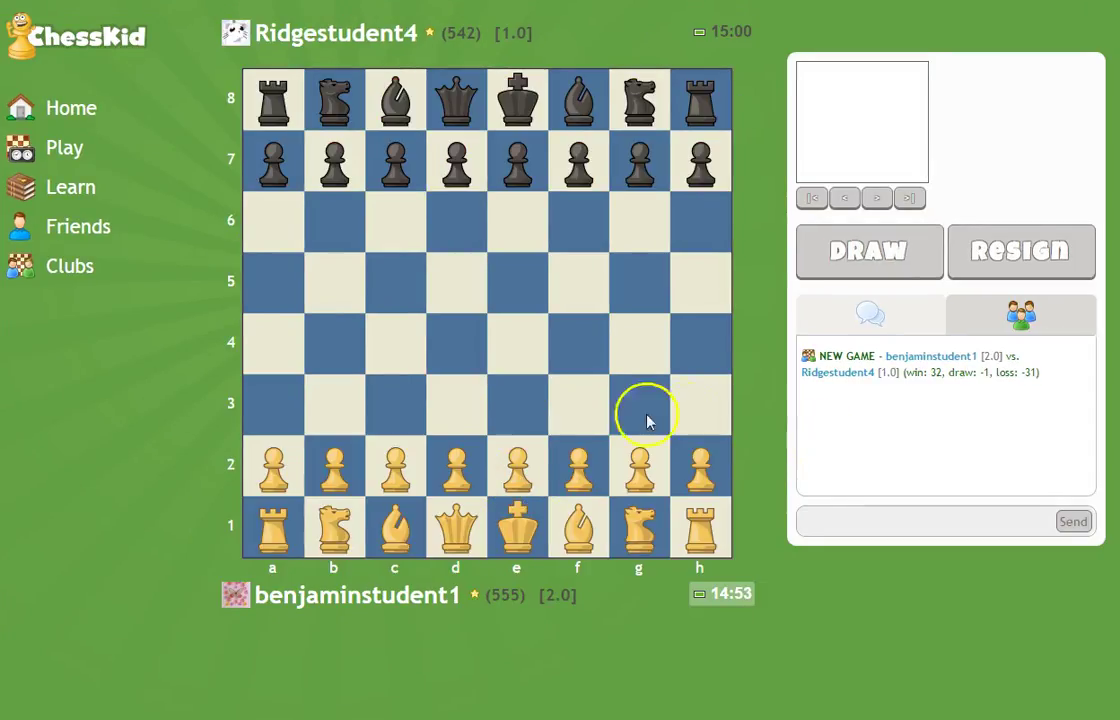
{"action": "left_click", "coordinate": [516, 474]}
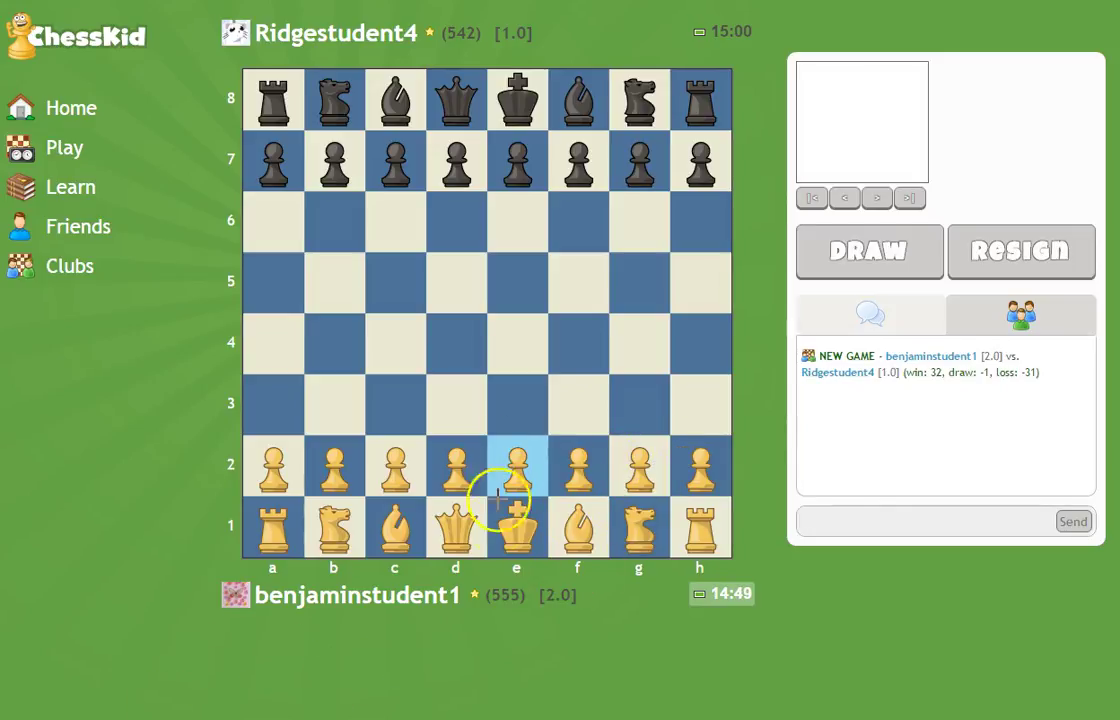
{"action": "mouse_move", "coordinate": [404, 344]}
{"action": "left_mouse_down"}
{"action": "mouse_move", "coordinate": [475, 425]}
{"action": "mouse_move", "coordinate": [520, 345]}
{"action": "mouse_move", "coordinate": [530, 405]}
{"action": "left_mouse_up"}
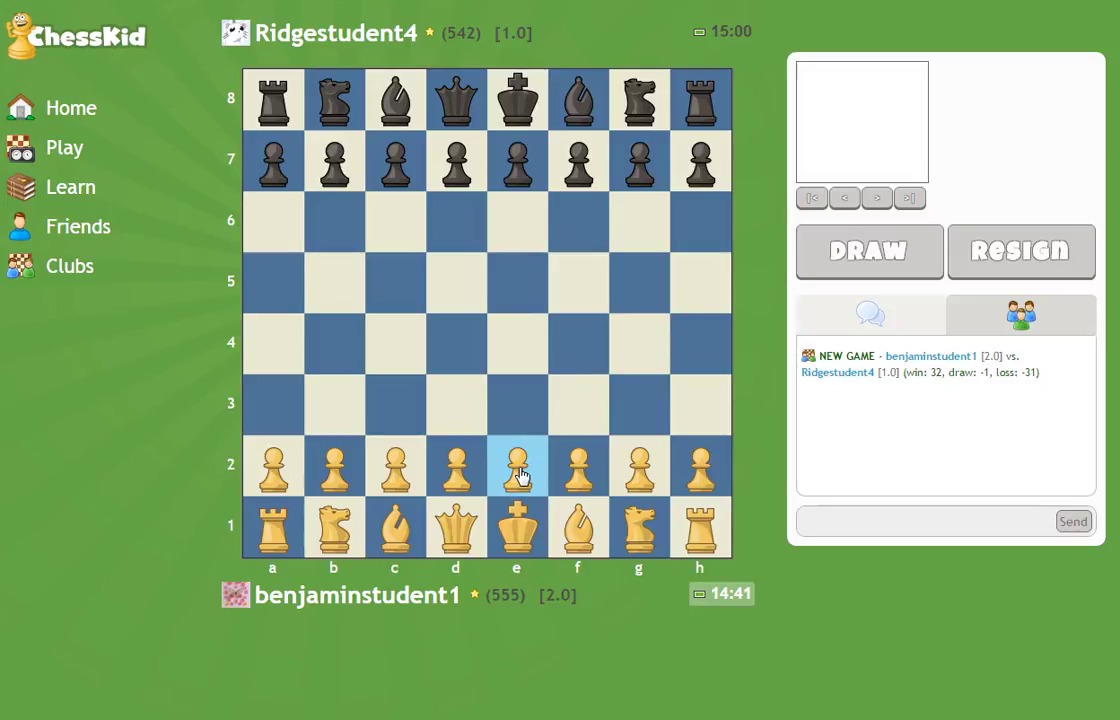
{"action": "left_click", "coordinate": [517, 418]}
{"action": "left_click", "coordinate": [517, 474]}
{"action": "left_click", "coordinate": [520, 350]}
{"action": "left_click", "coordinate": [698, 568]}
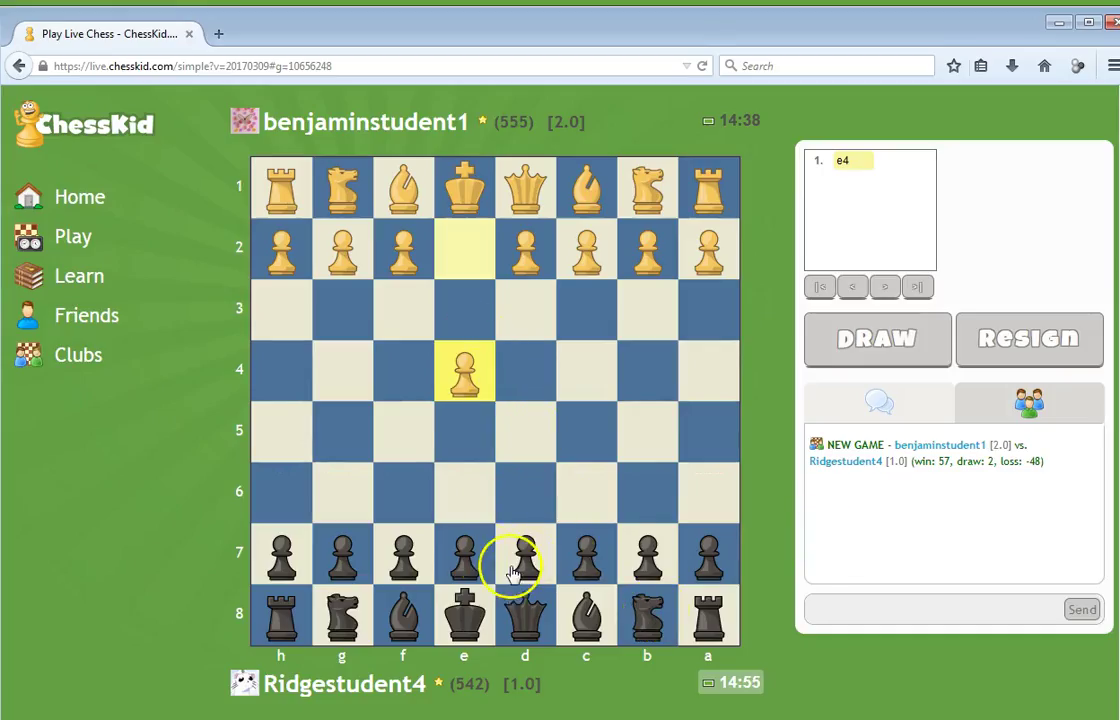
{"action": "left_click", "coordinate": [463, 555]}
{"action": "left_click", "coordinate": [463, 432]}
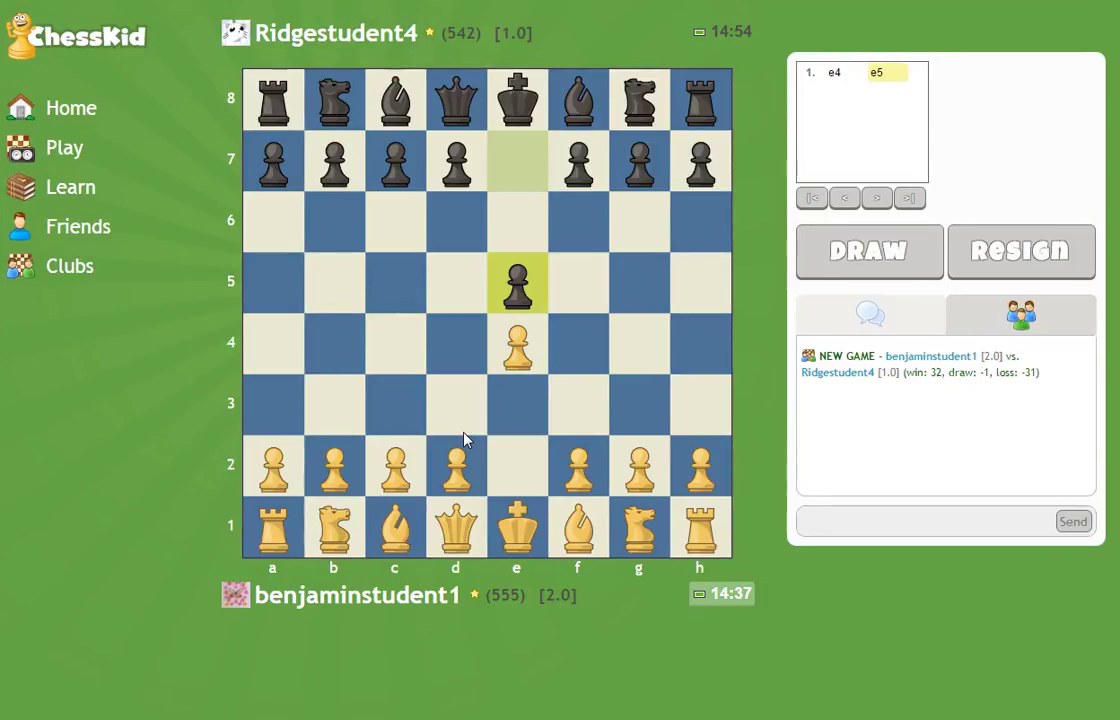